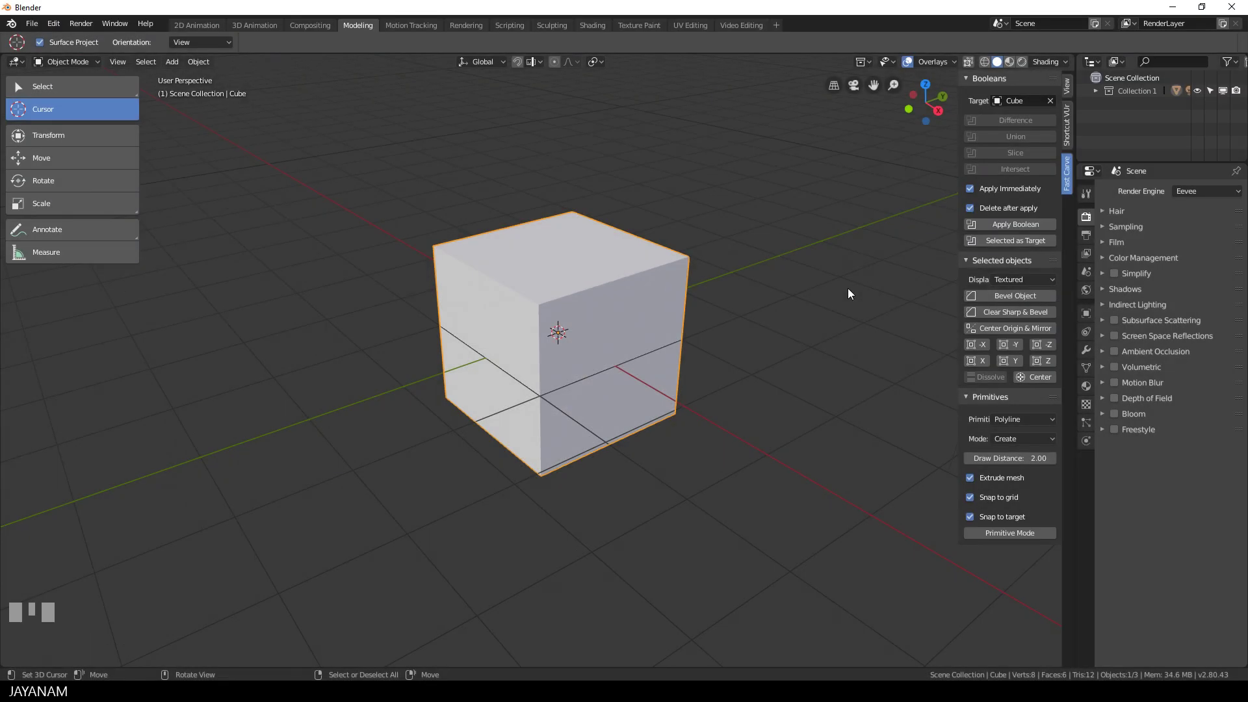
# Toggle the cube between Object and Edit Mode, finishing in Edit Mode
pyautogui.press('Tab')
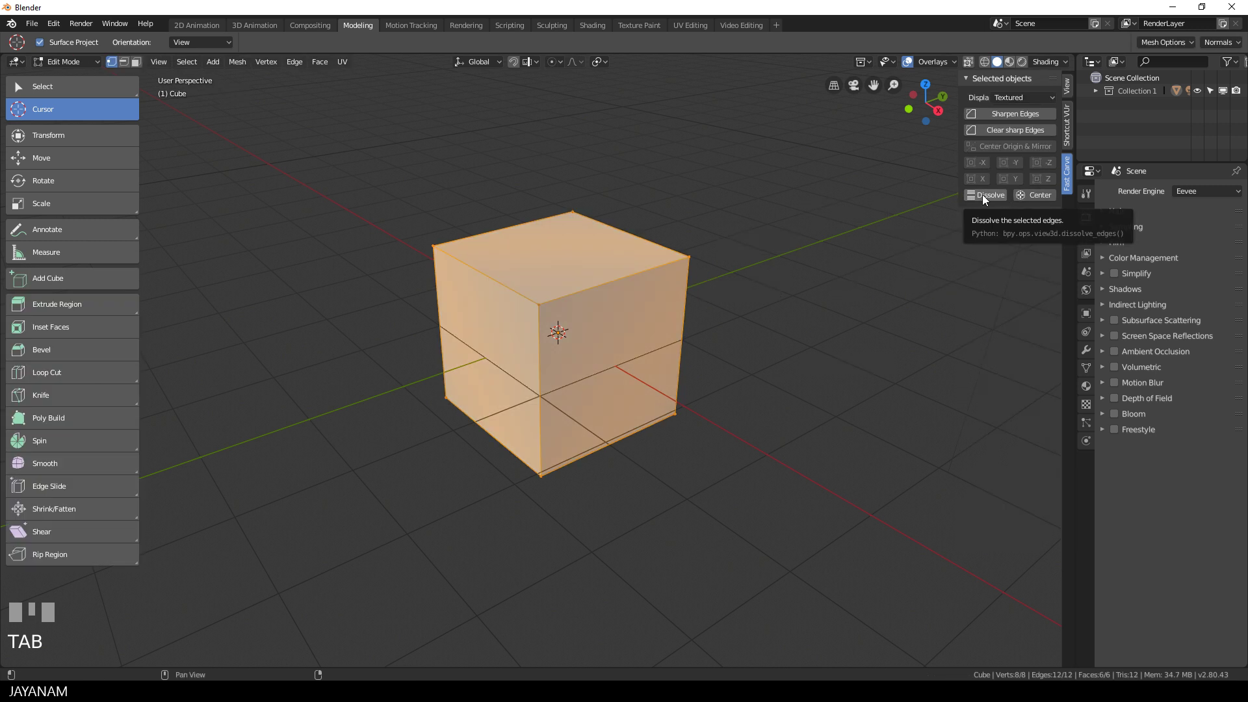
pyautogui.press('Tab')
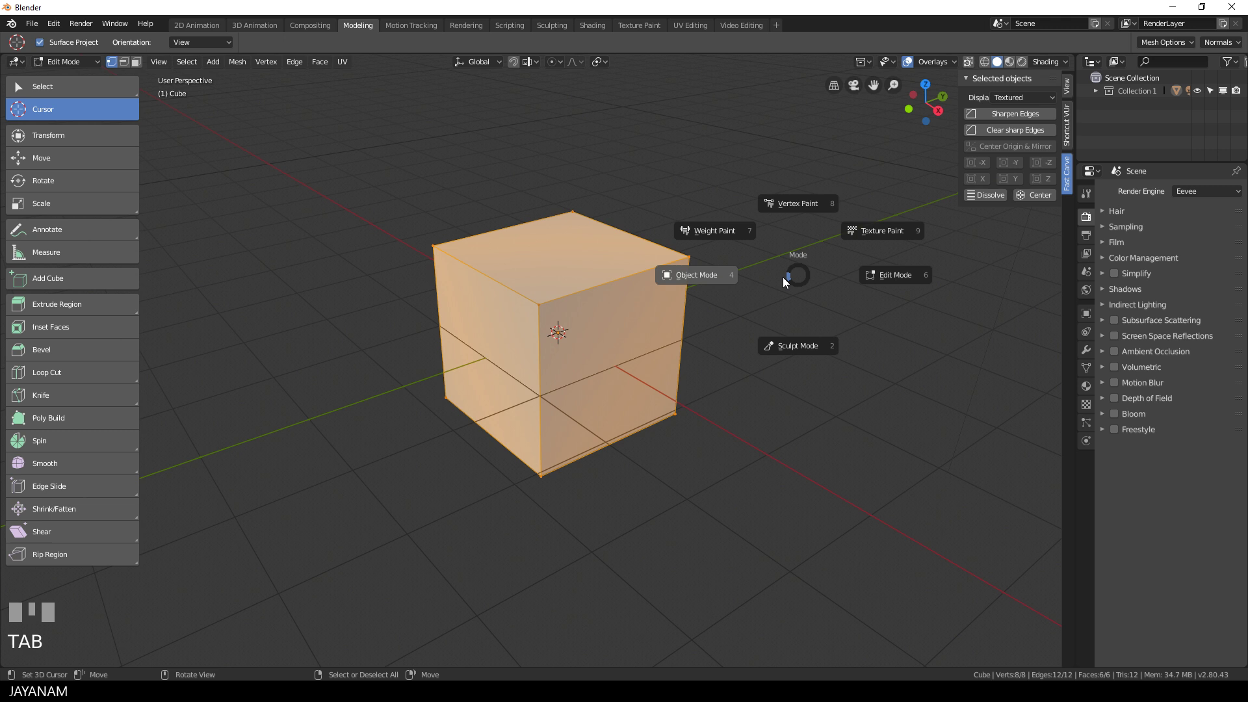
pyautogui.click(712, 277)
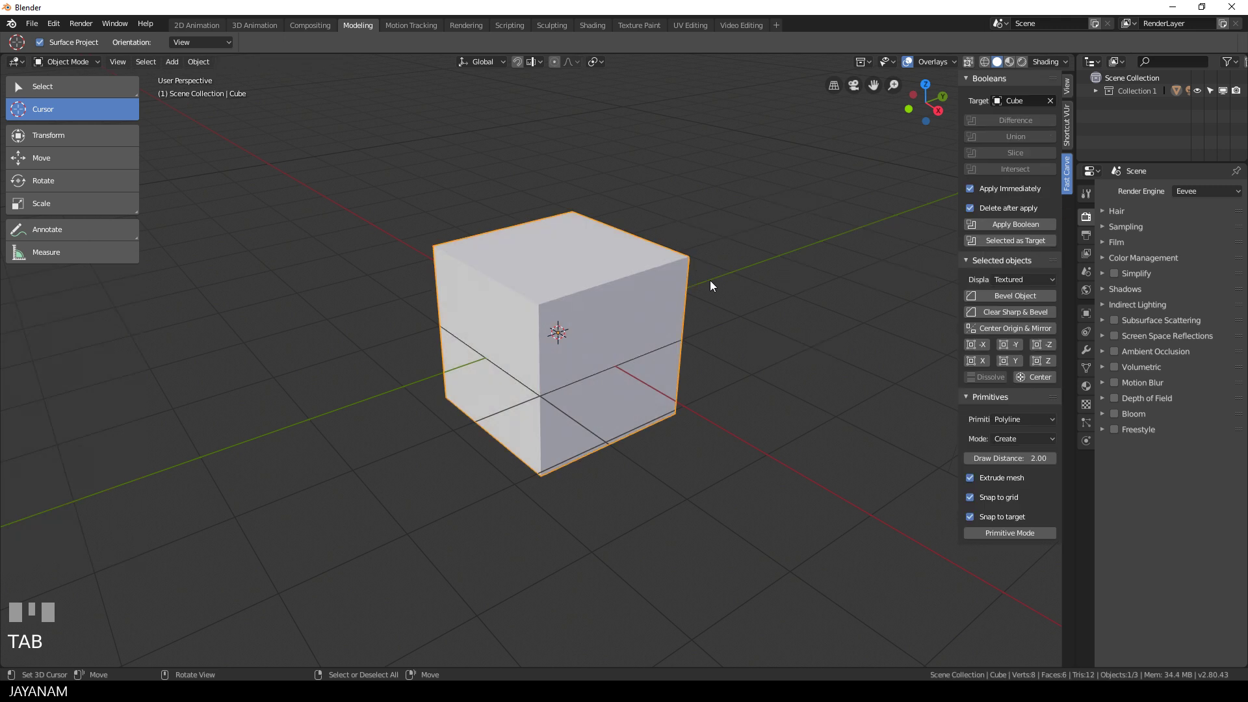
pyautogui.press('Tab')
pyautogui.click(814, 289)
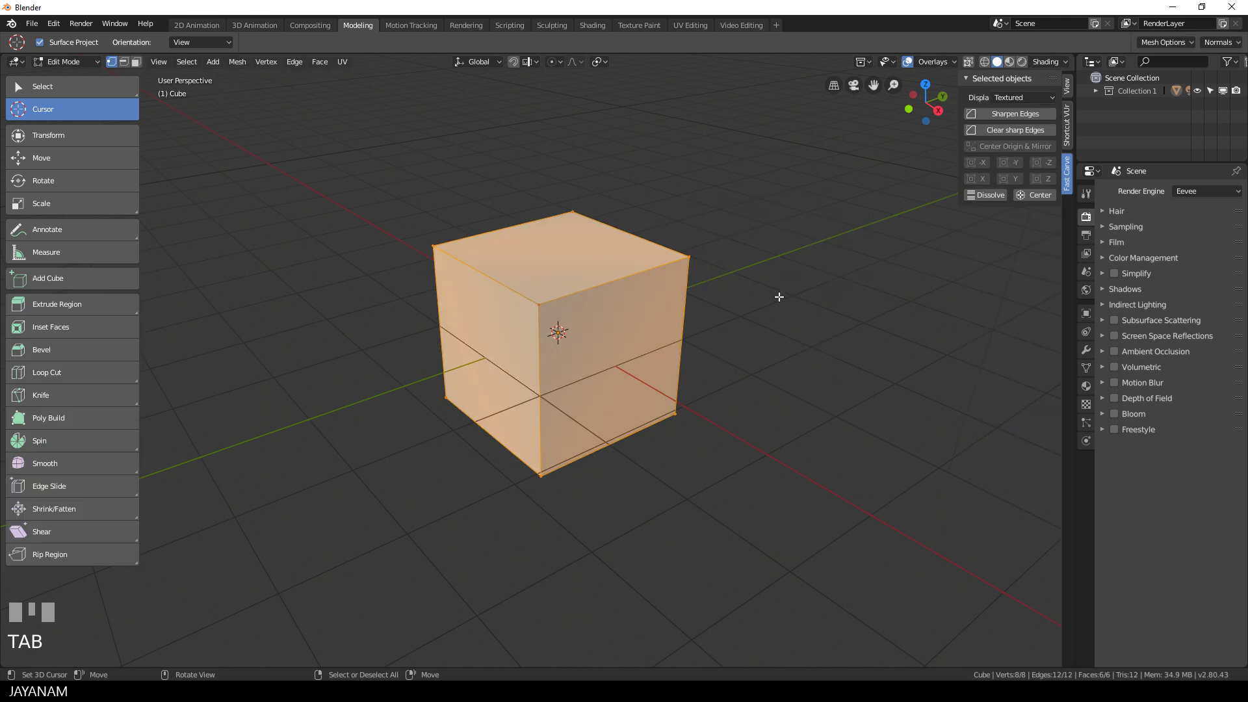
# Scale the cube along Z to 0.231 to flatten it into a slab
pyautogui.press('s')
pyautogui.press('z')
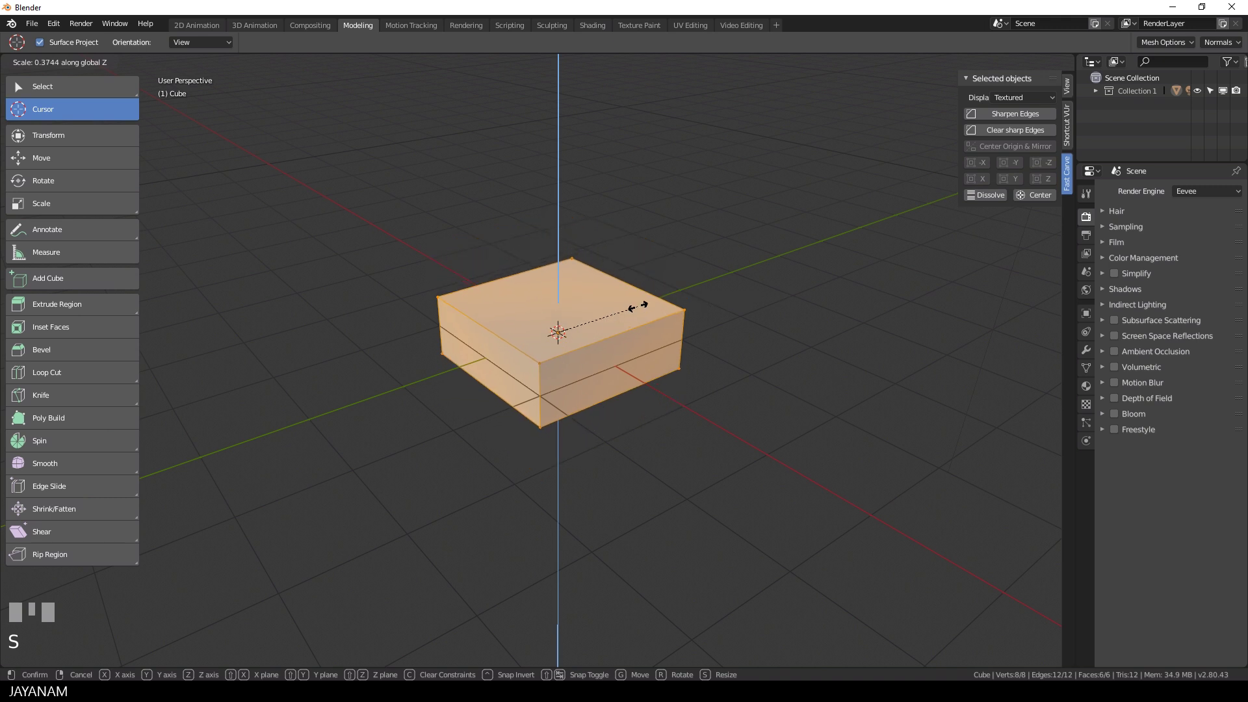
pyautogui.click(621, 310)
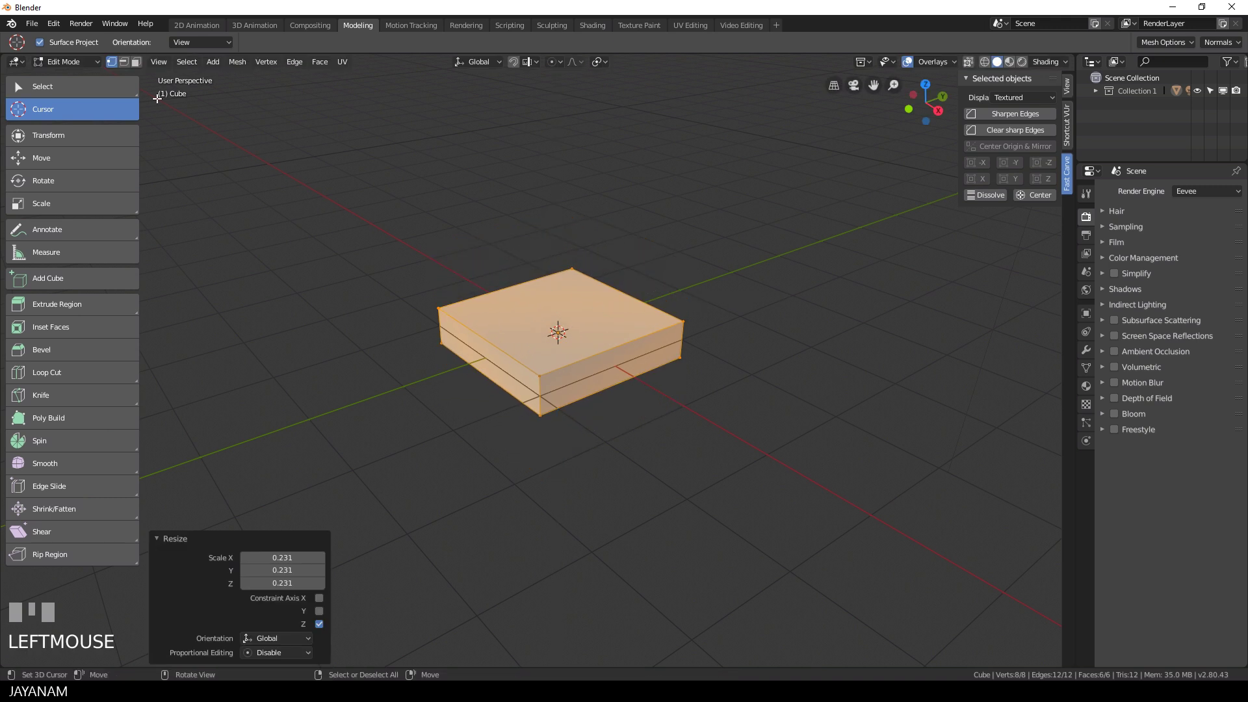
# Inset the slab's top face and extrude it down -0.149 m into a cavity
pyautogui.rightClick(573, 336)
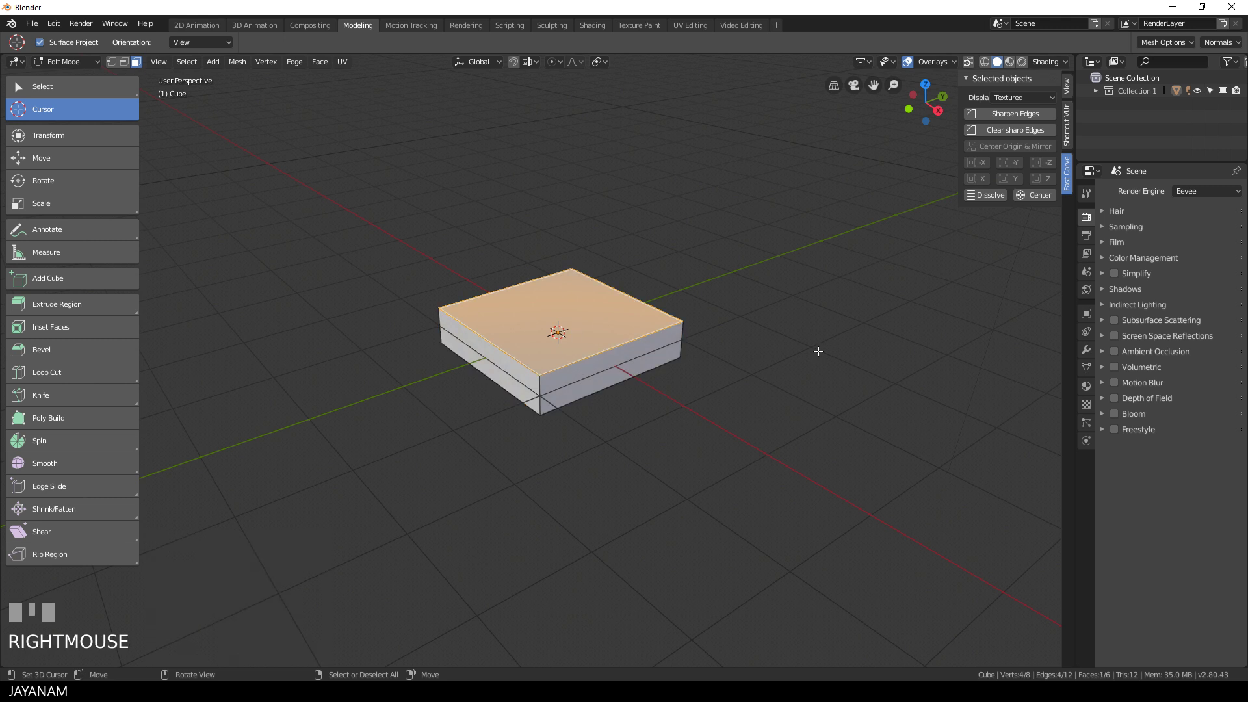
pyautogui.press('i')
pyautogui.click(813, 352)
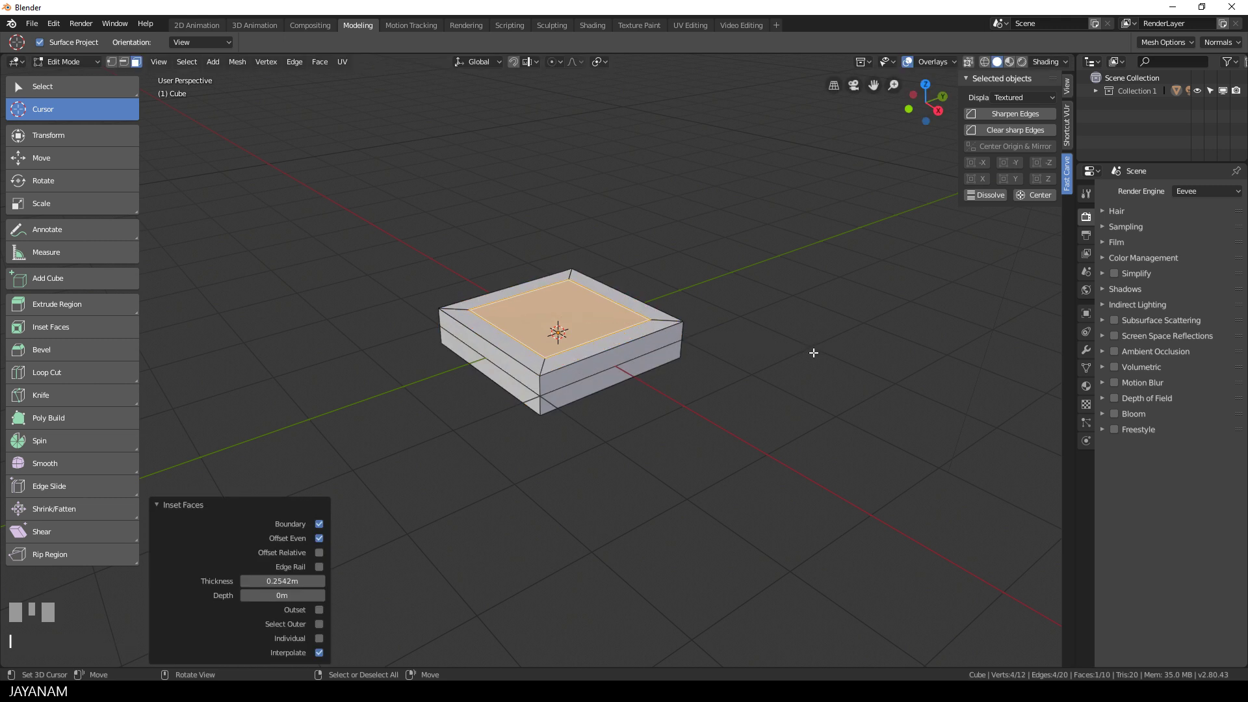
pyautogui.press('e')
pyautogui.click(812, 364)
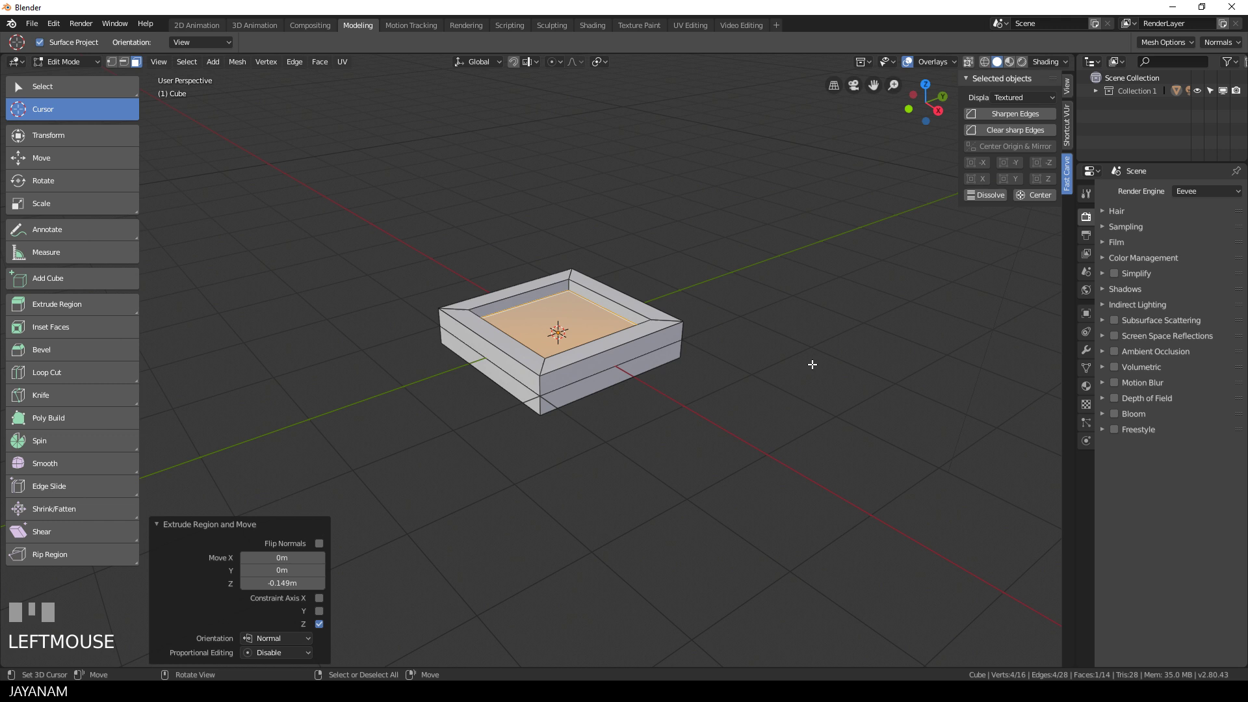
pyautogui.moveTo(767, 354)
pyautogui.mouseDown(button='middle')
pyautogui.moveTo(811, 362)
pyautogui.moveTo(763, 365)
pyautogui.mouseUp(button='middle')
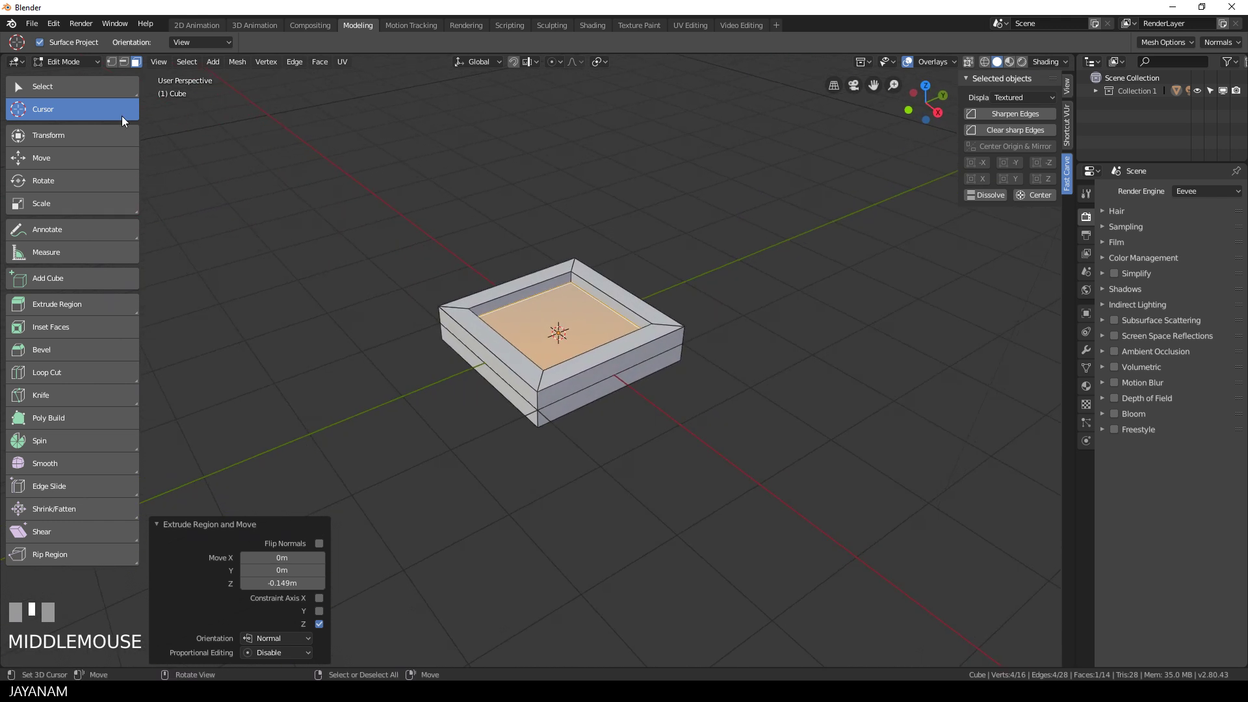
pyautogui.click(123, 62)
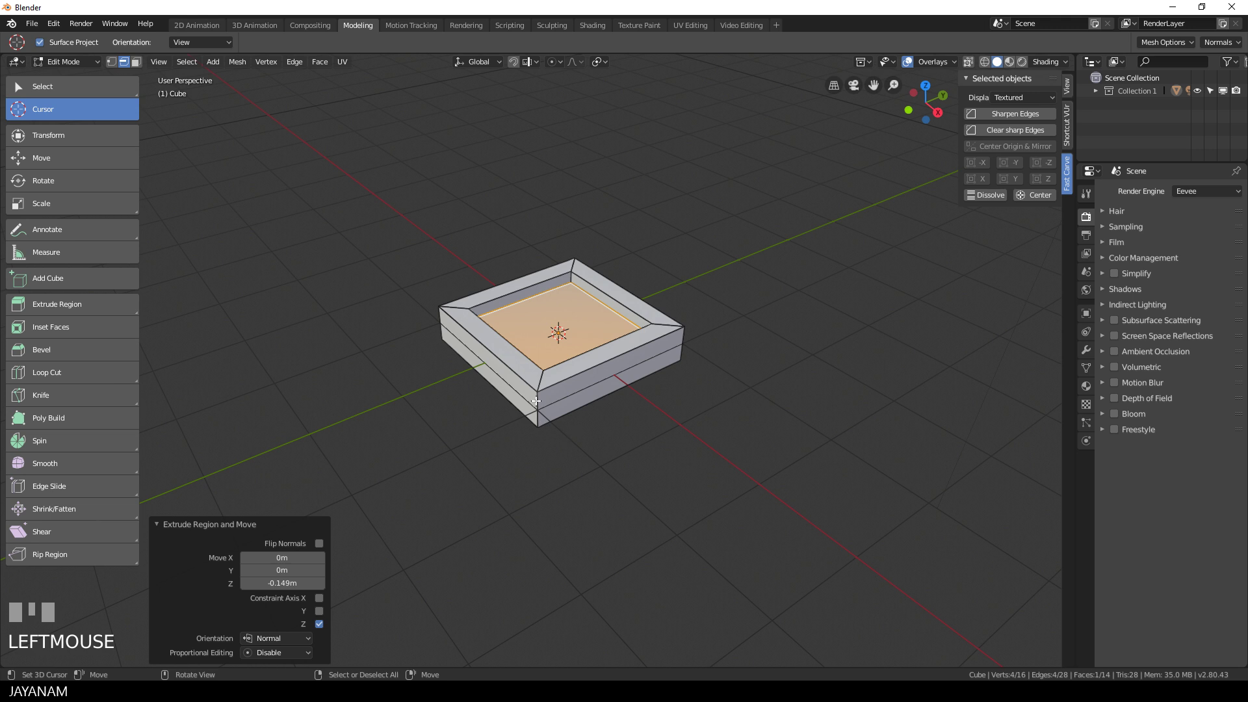
pyautogui.rightClick(425, 310)
pyautogui.keyDown('shift'); pyautogui.rightClick(442, 317); pyautogui.keyUp('shift')
pyautogui.moveTo(448, 322); pyautogui.dragTo(553, 393, button='middle')
pyautogui.keyDown('shift'); pyautogui.rightClick(561, 401); pyautogui.keyUp('shift')
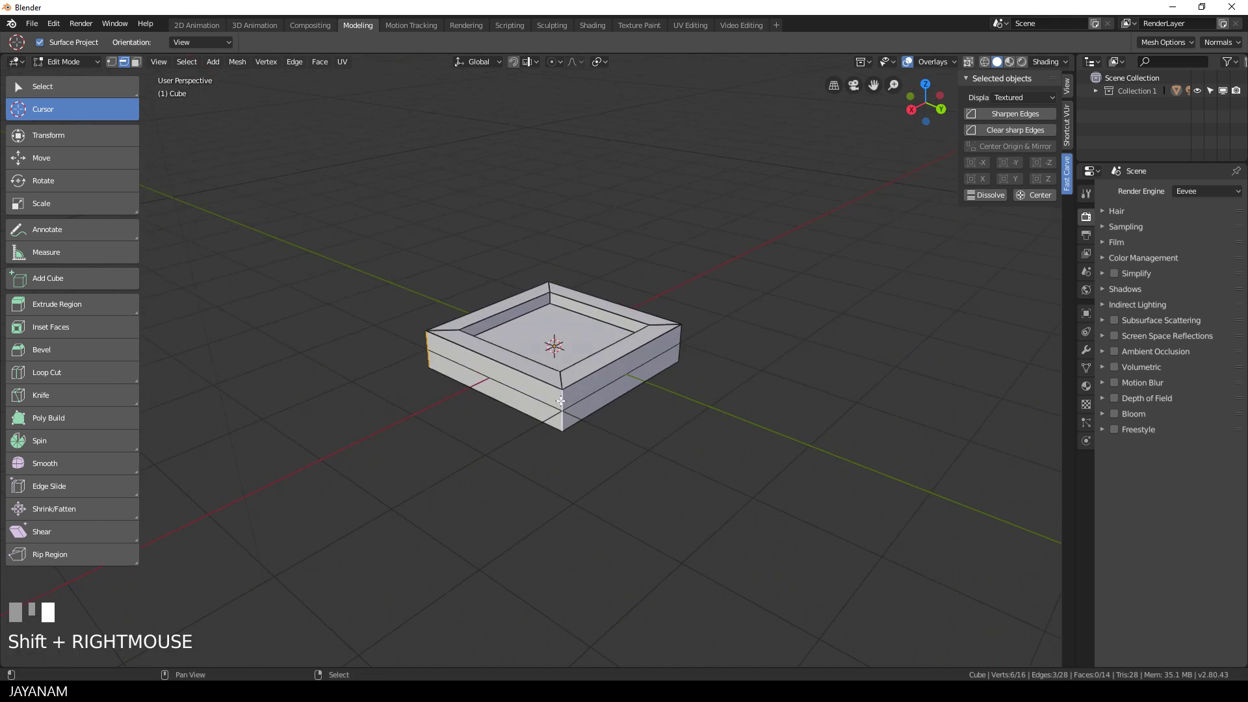
pyautogui.keyDown('shift'); pyautogui.rightClick(680, 339); pyautogui.keyUp('shift')
pyautogui.hotkey('ctrl', 'b')
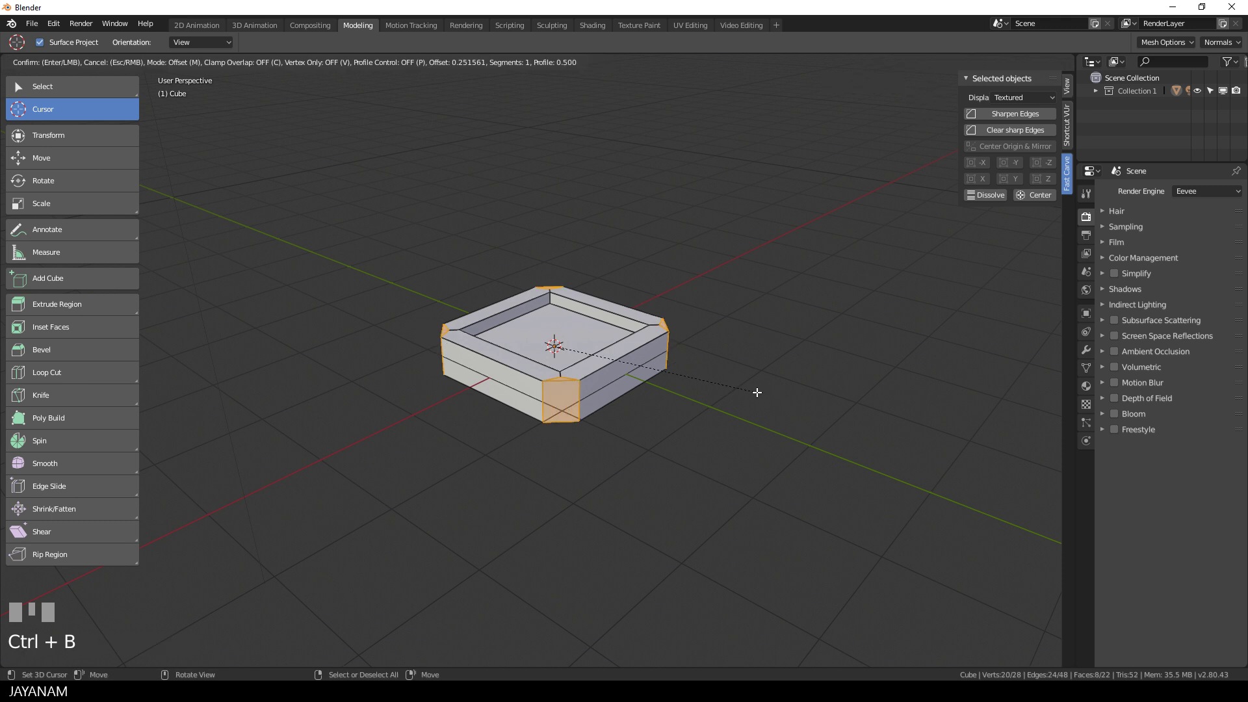
pyautogui.scroll(4, 760, 393)
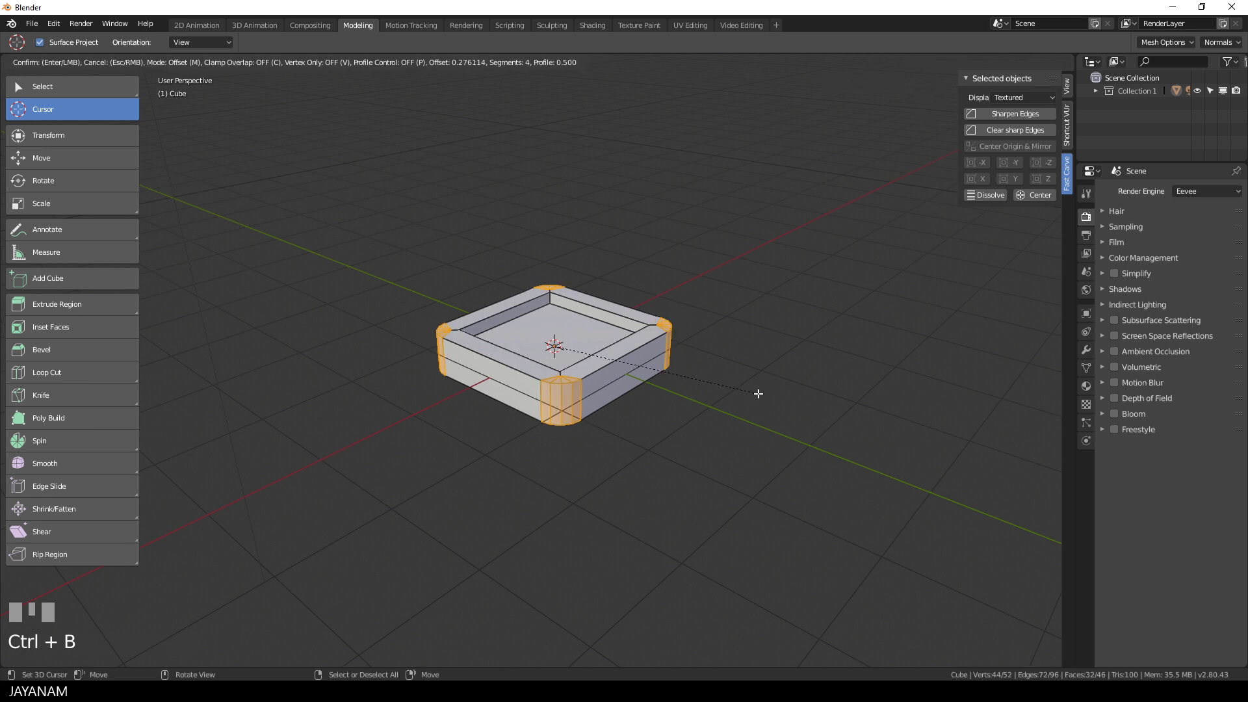
pyautogui.click(761, 393)
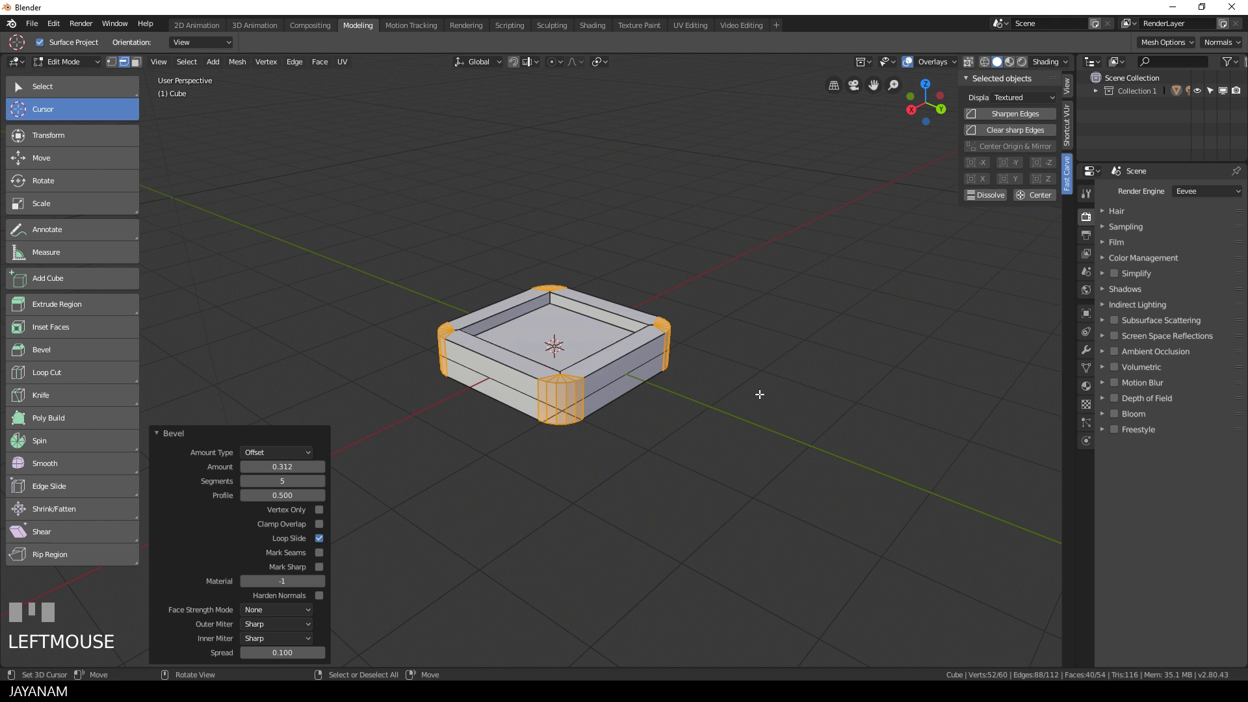
pyautogui.moveTo(758, 393); pyautogui.dragTo(752, 412, button='middle')
pyautogui.scroll(4, 626, 461)
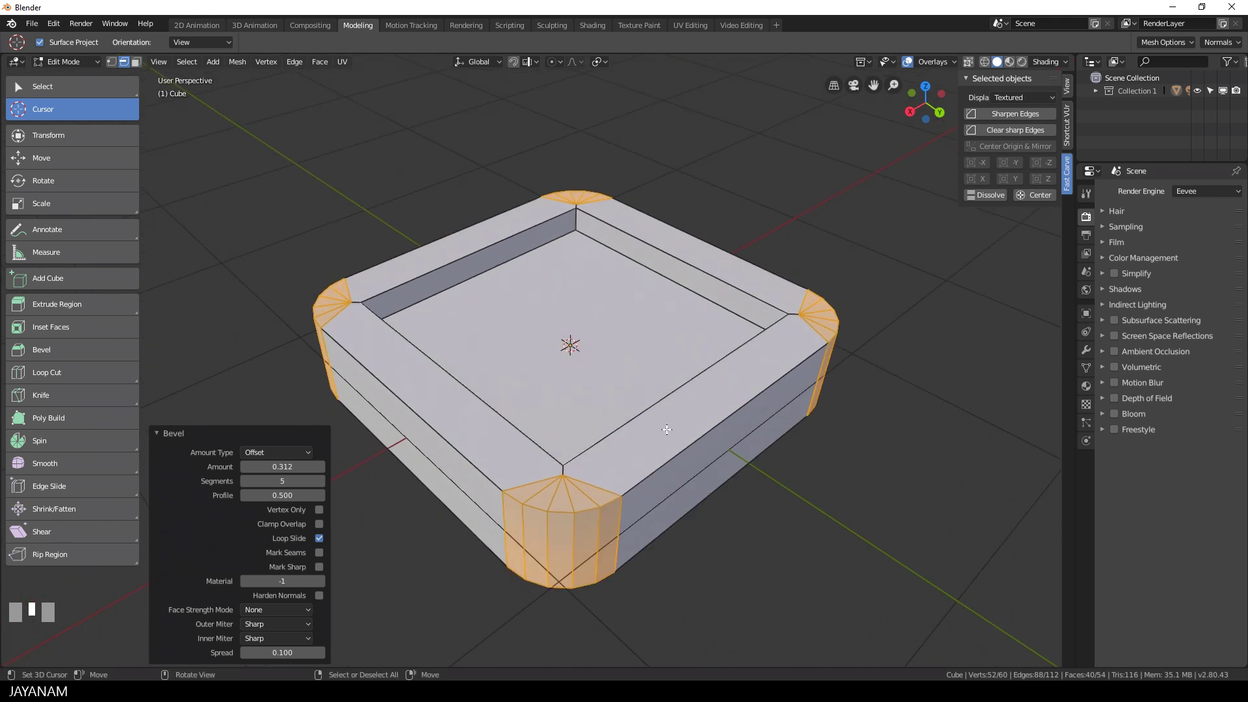
pyautogui.scroll(-3, 667, 430)
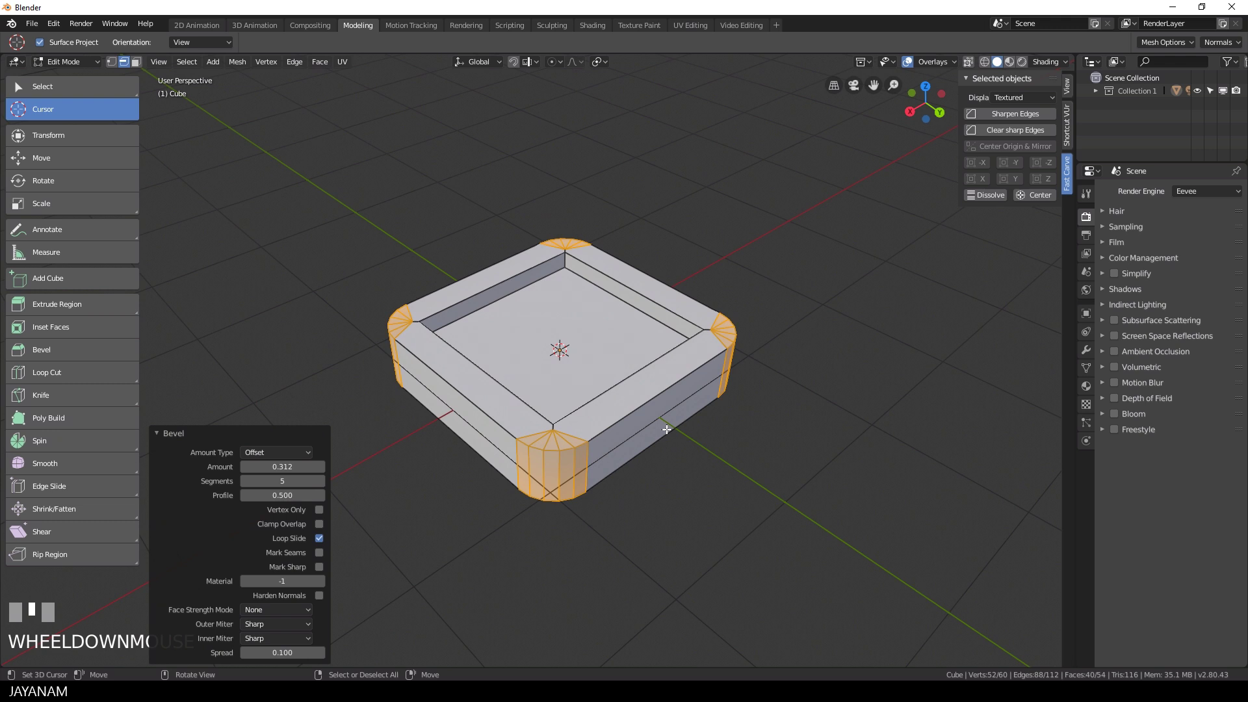
pyautogui.hotkey('ctrl', 'z')
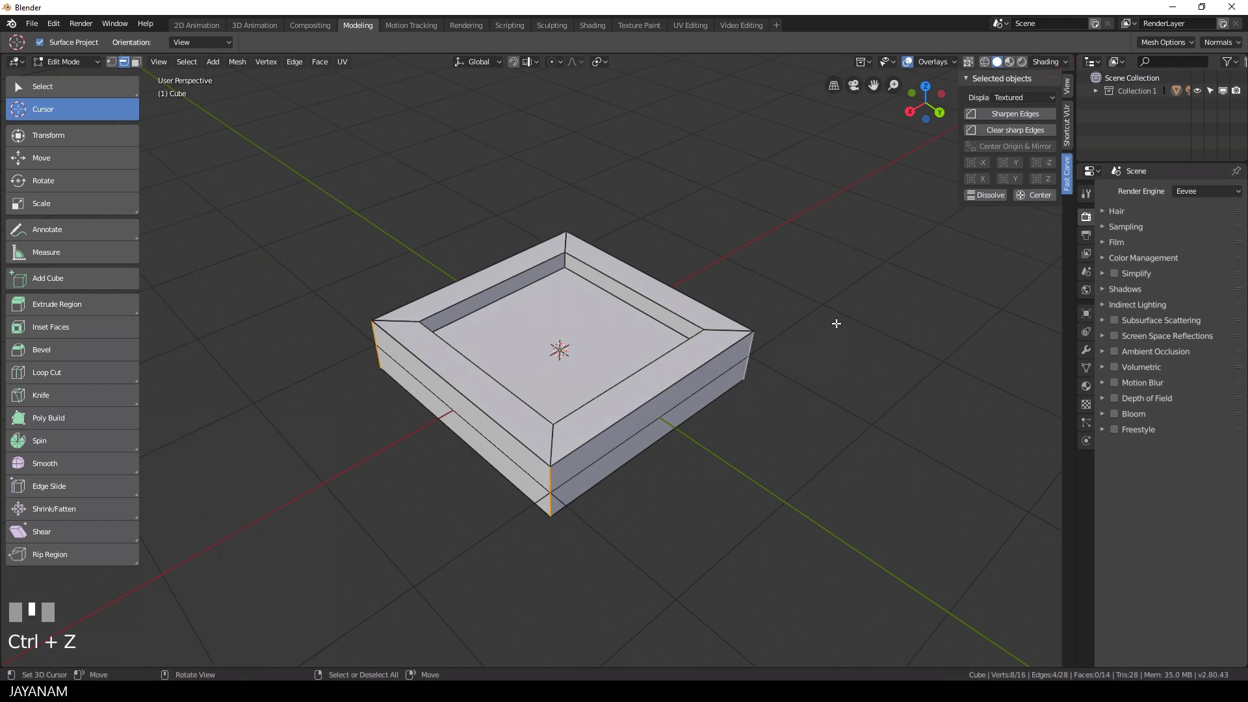
# In orthographic top view, knife-cut a horizontal edge across the left rim's midpoint
pyautogui.moveTo(836, 324); pyautogui.dragTo(780, 379, button='middle')
pyautogui.press('KP_5')
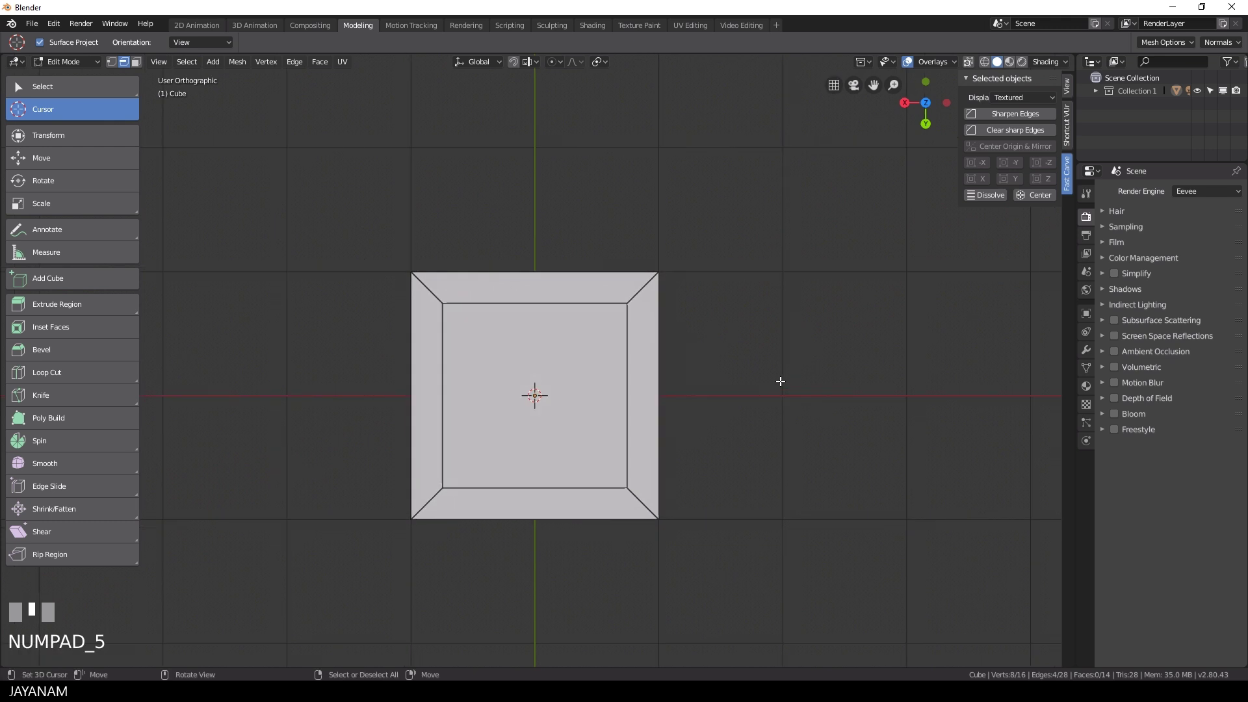
pyautogui.press('k')
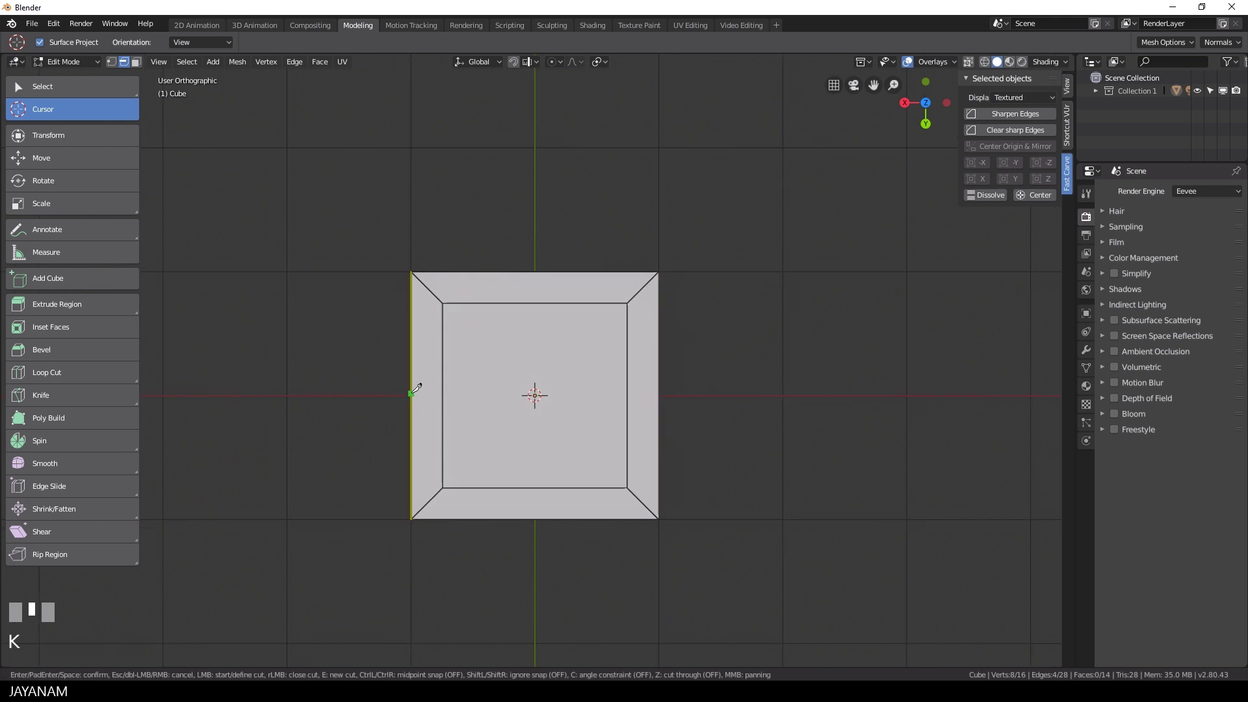
pyautogui.click(412, 392)
pyautogui.press('c')
pyautogui.click(443, 393)
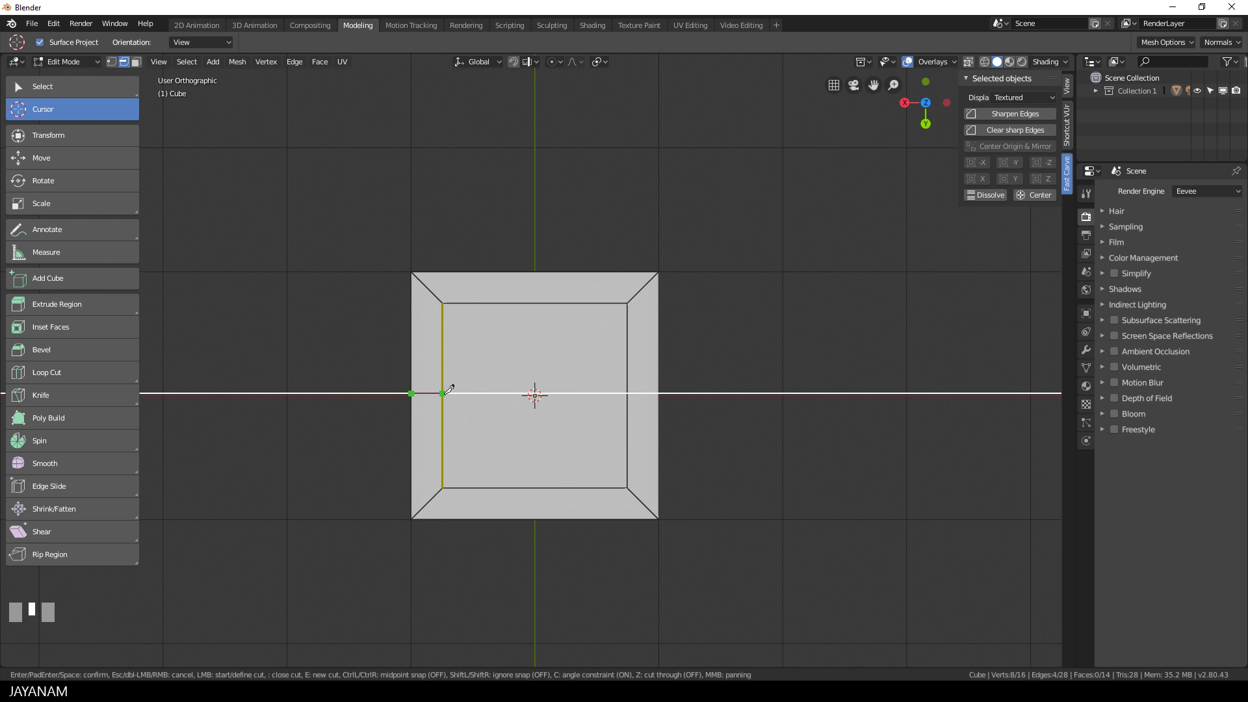
pyautogui.press('Return')
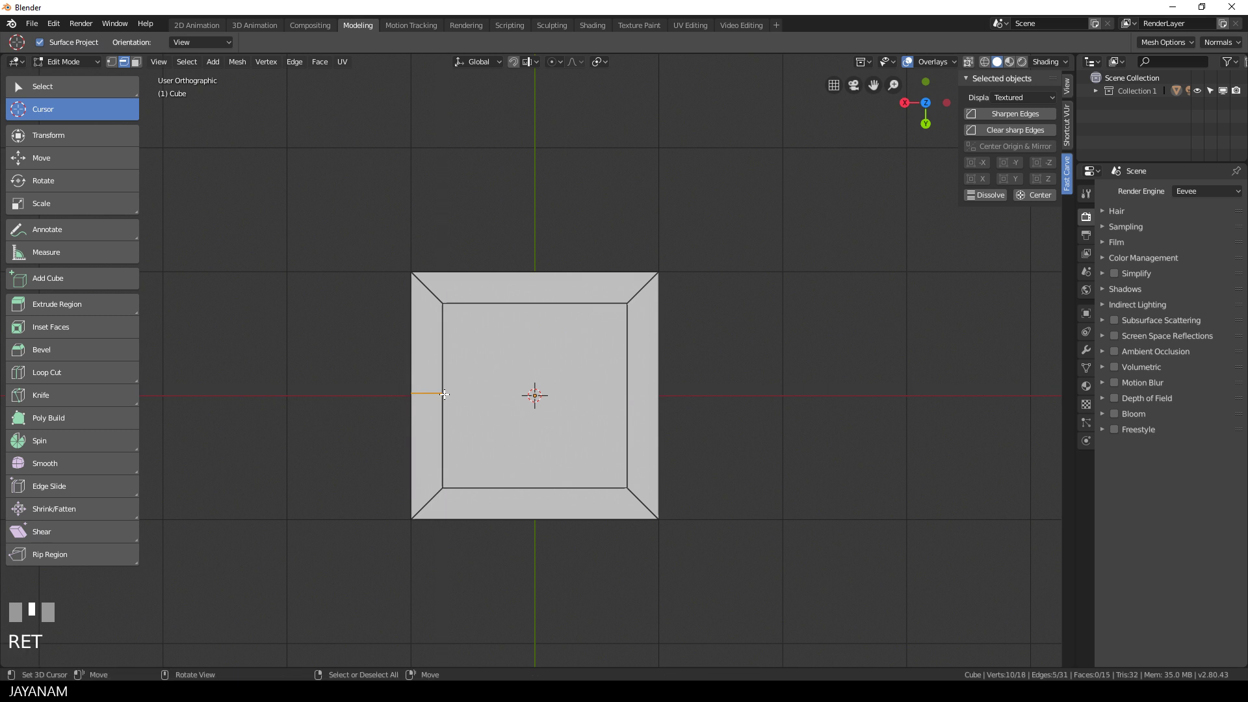
# Knife-cut a matching horizontal edge across the right rim's midpoint
pyautogui.scroll(1, 460, 395)
pyautogui.press('k')
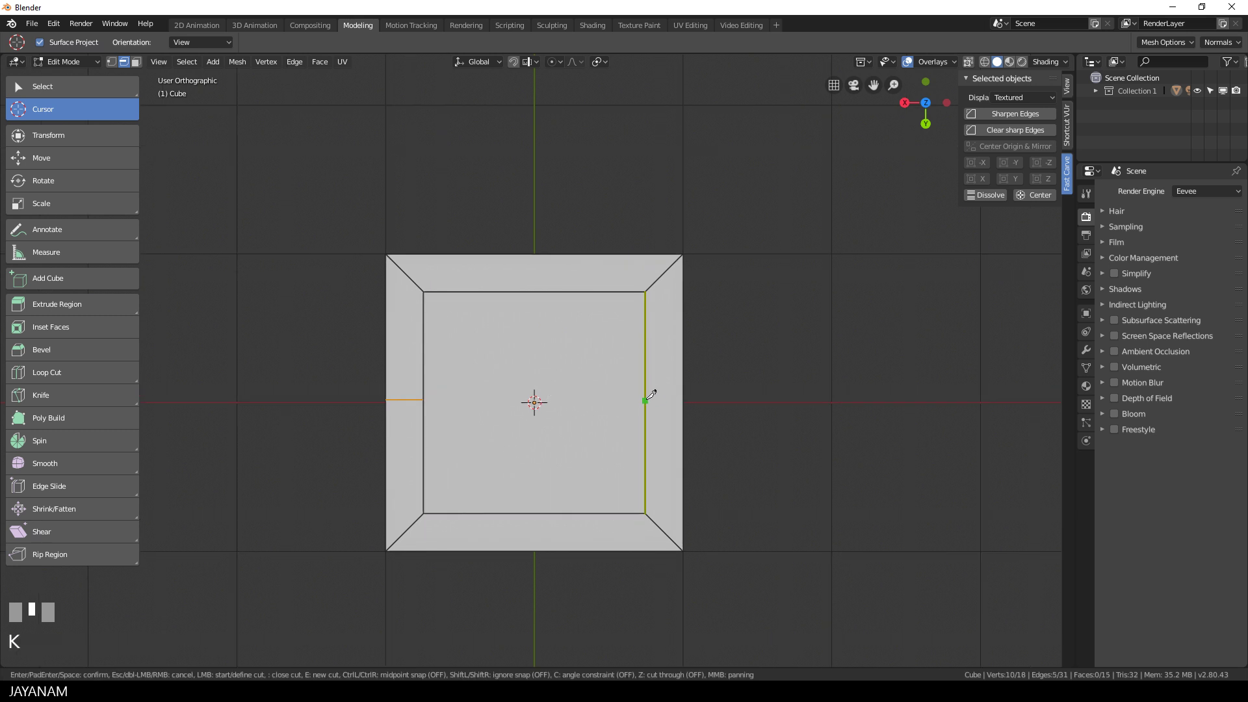
pyautogui.click(648, 399)
pyautogui.press('c')
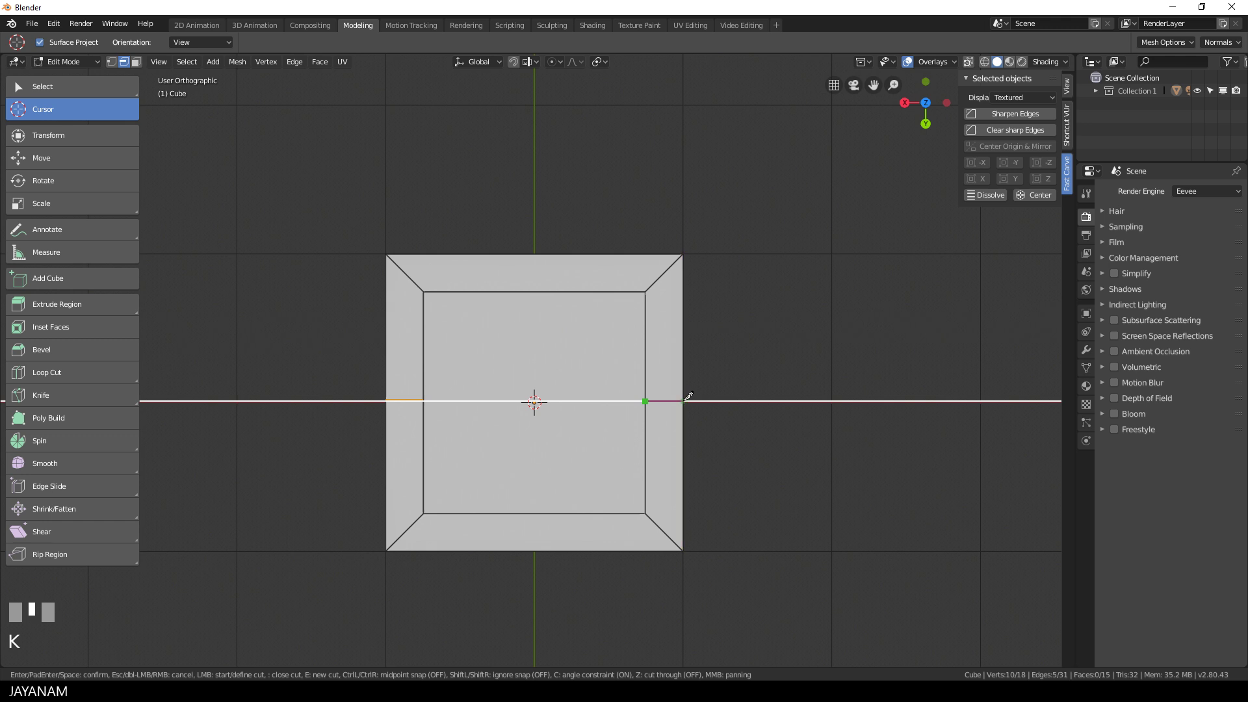
pyautogui.click(682, 401)
pyautogui.press('Return')
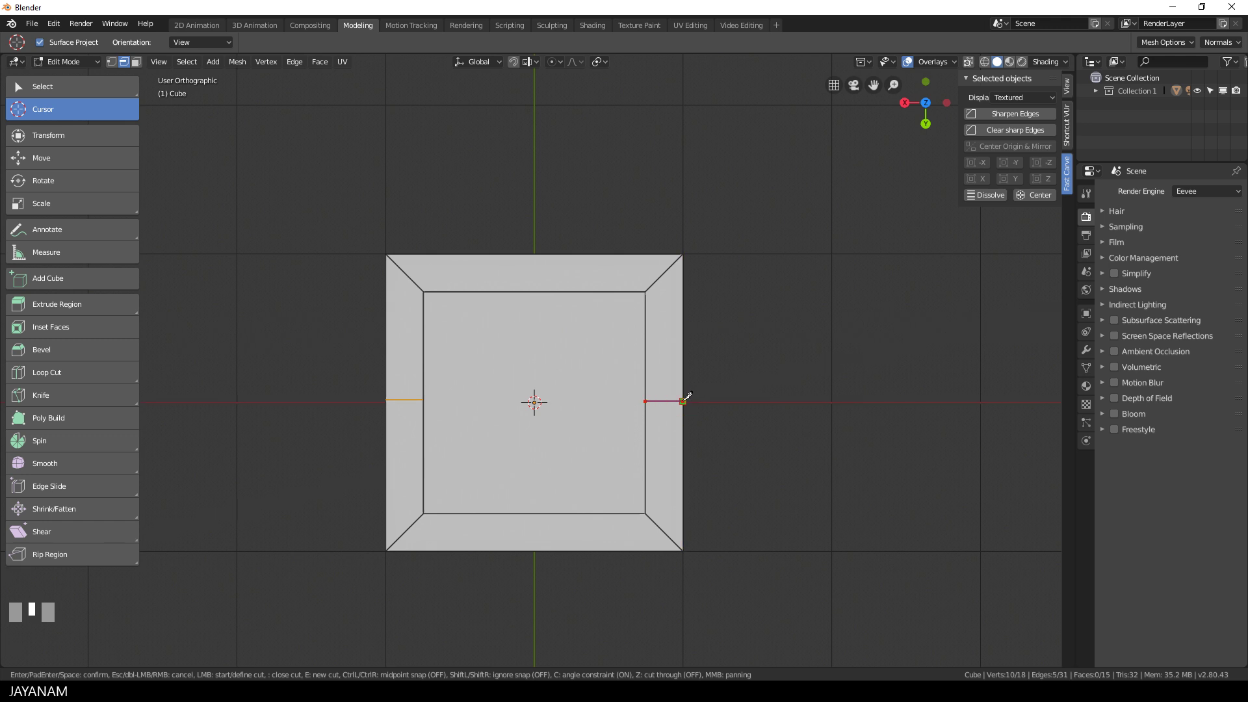
# Select the four diagonal corner edges of the top rim and dissolve them
pyautogui.moveTo(726, 439); pyautogui.dragTo(669, 362, button='middle')
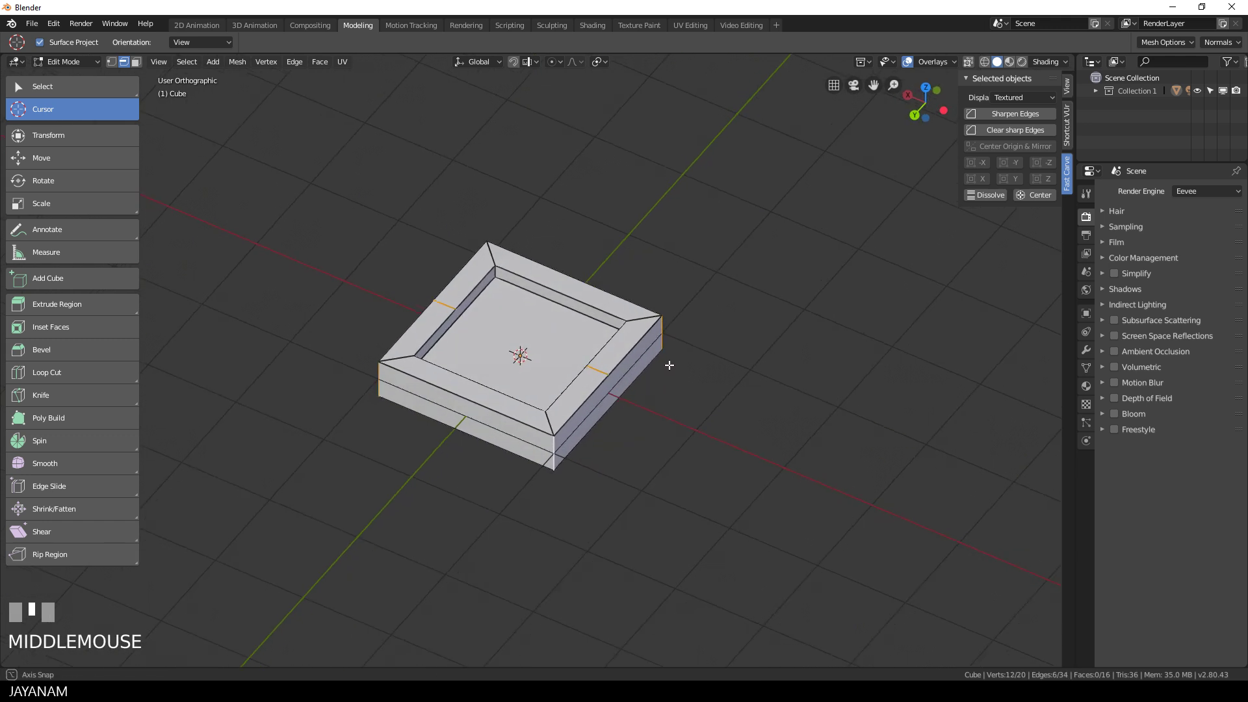
pyautogui.scroll(2, 657, 391)
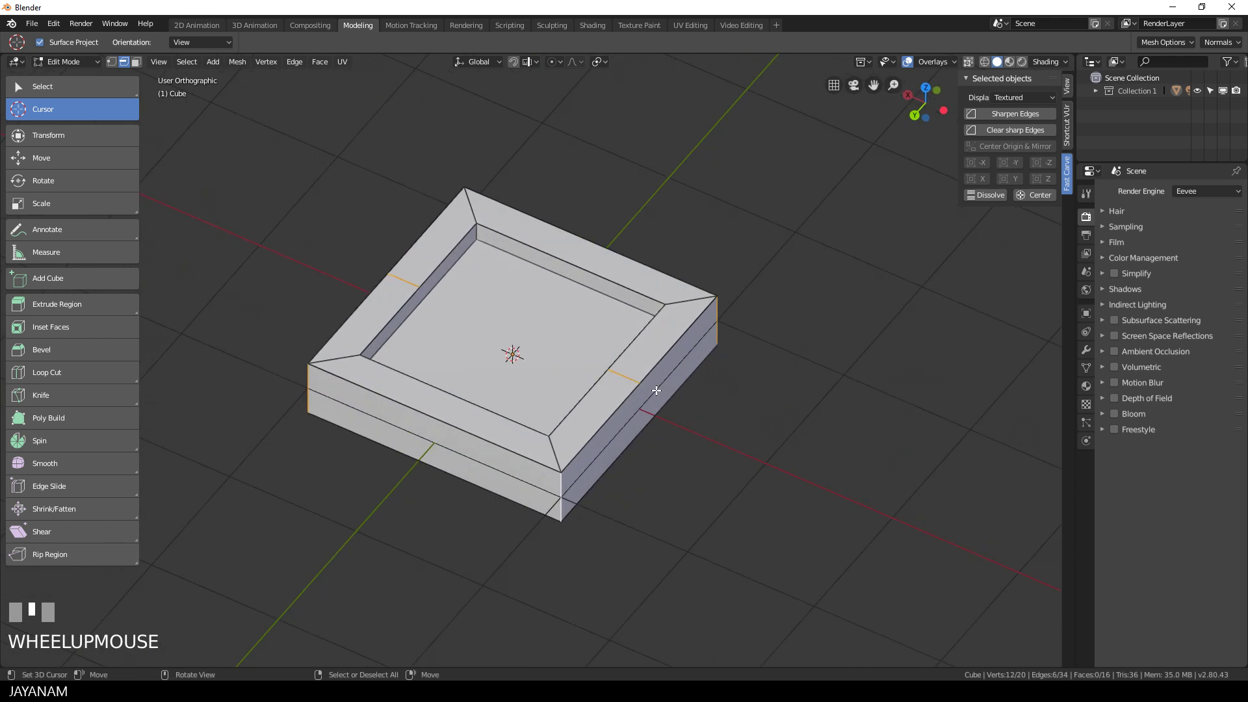
pyautogui.rightClick(345, 360)
pyautogui.keyDown('shift'); pyautogui.rightClick(460, 224); pyautogui.keyUp('shift')
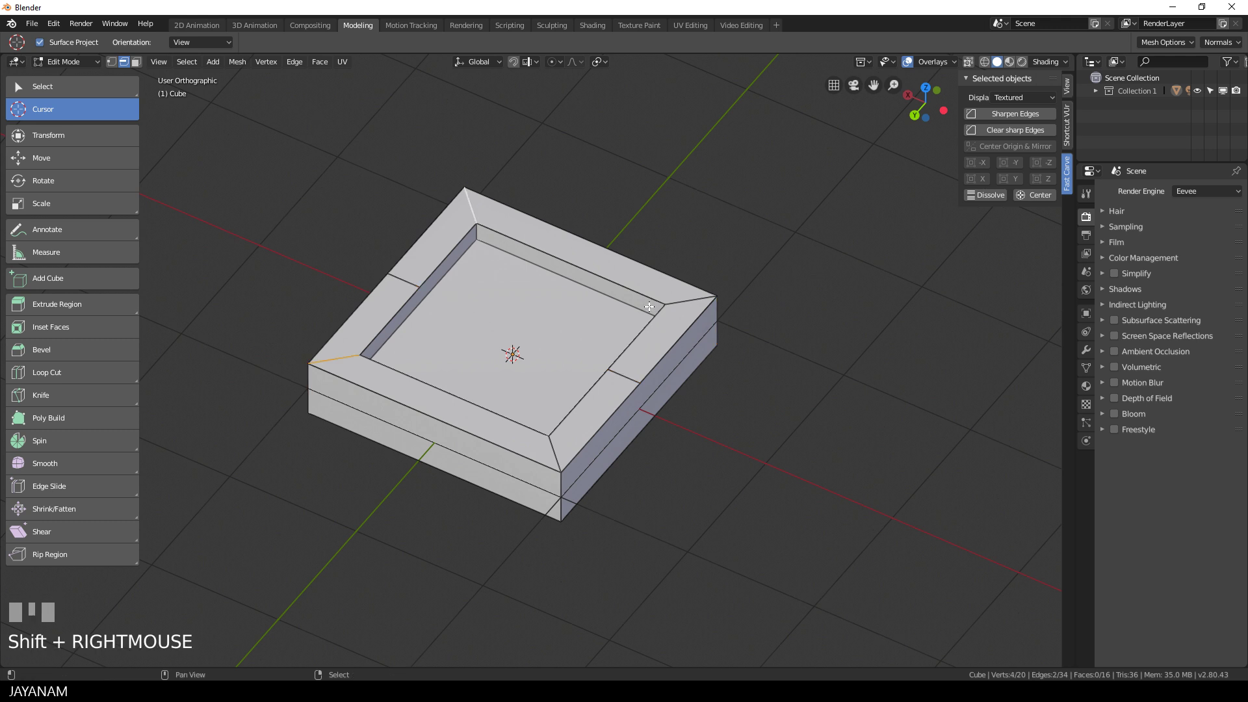
pyautogui.keyDown('shift'); pyautogui.rightClick(693, 298); pyautogui.keyUp('shift')
pyautogui.keyDown('shift'); pyautogui.rightClick(556, 453); pyautogui.keyUp('shift')
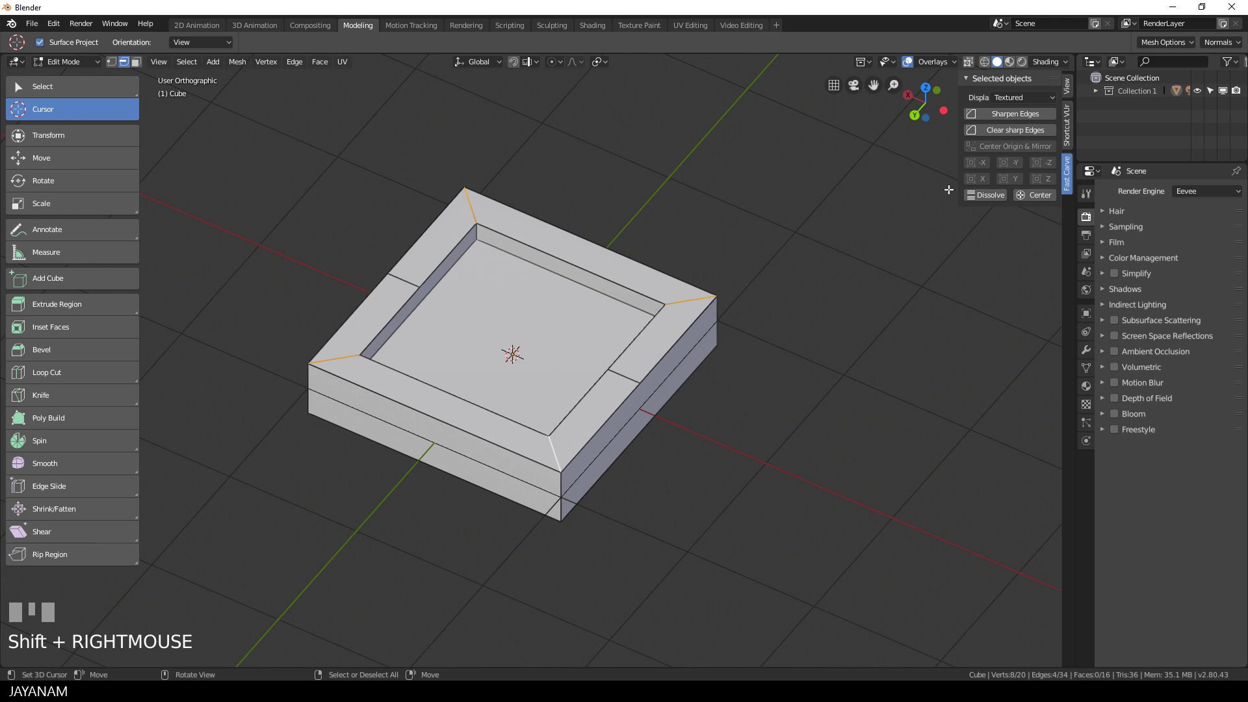
pyautogui.click(984, 194)
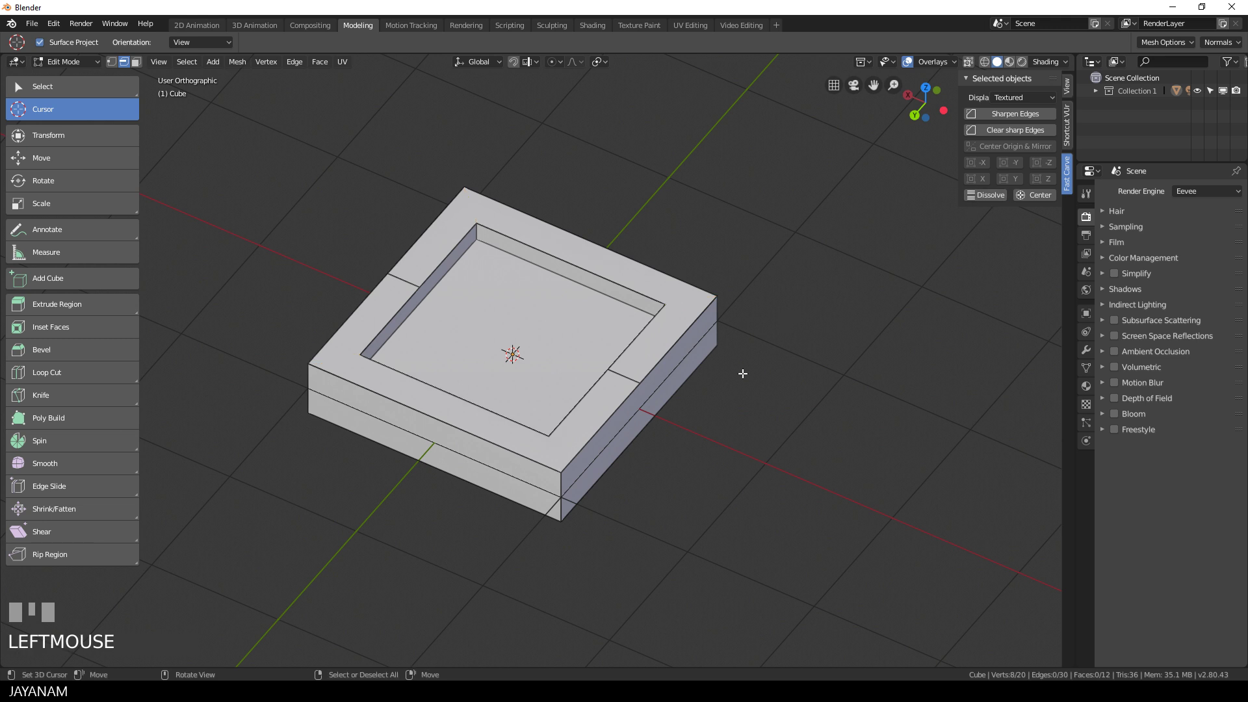
# Bevel the four outer vertical corner edges with 8 segments
pyautogui.rightClick(337, 393)
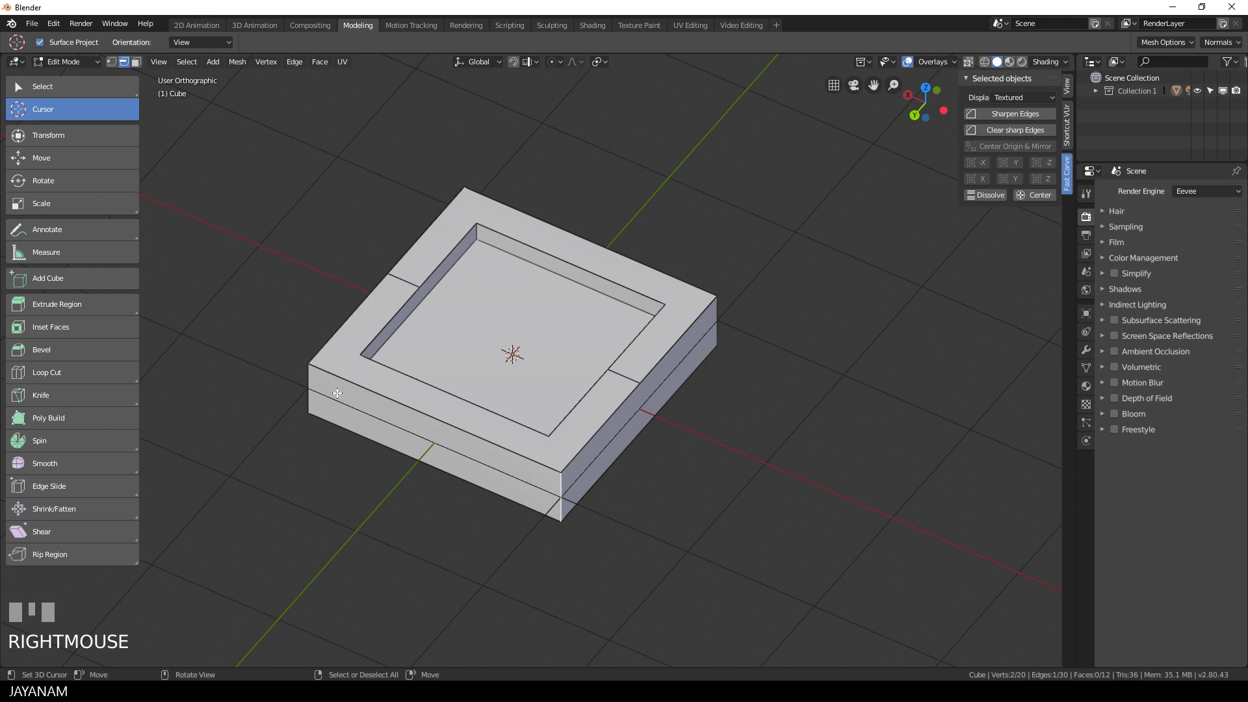
pyautogui.keyDown('shift'); pyautogui.rightClick(317, 385); pyautogui.keyUp('shift')
pyautogui.moveTo(317, 385); pyautogui.dragTo(525, 445, button='middle')
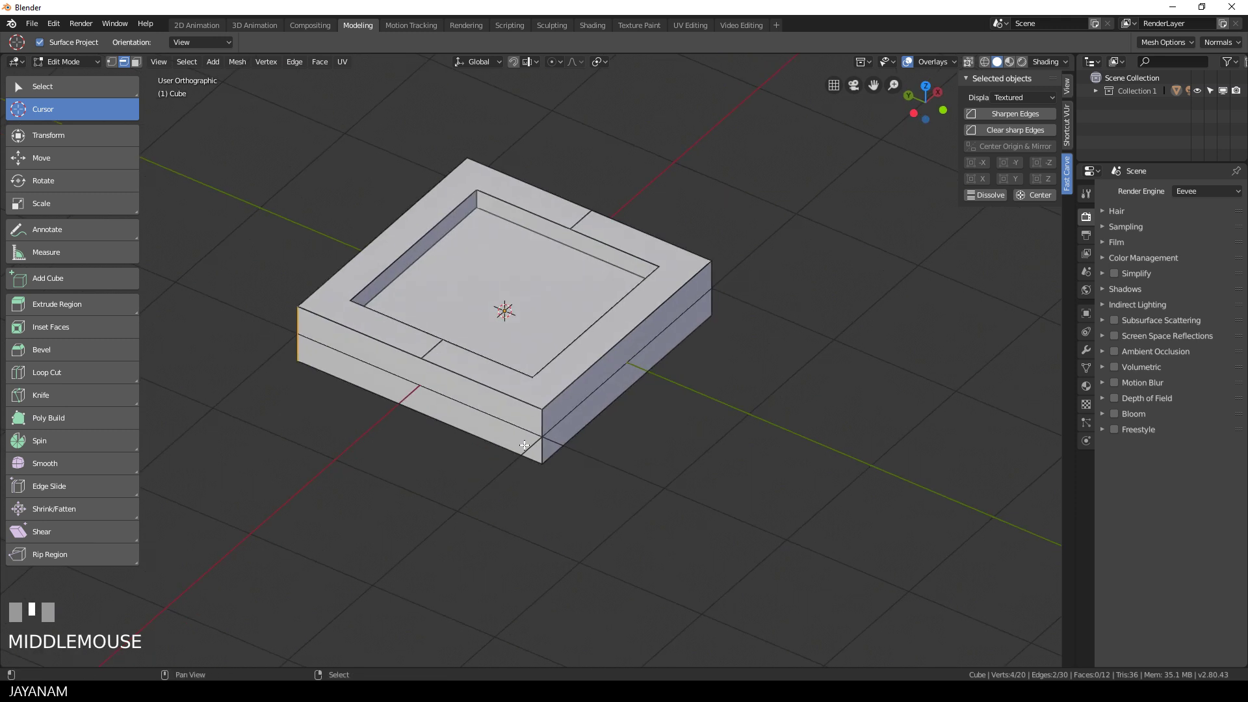
pyautogui.keyDown('shift'); pyautogui.rightClick(545, 426); pyautogui.keyUp('shift')
pyautogui.keyDown('shift'); pyautogui.rightClick(712, 284); pyautogui.keyUp('shift')
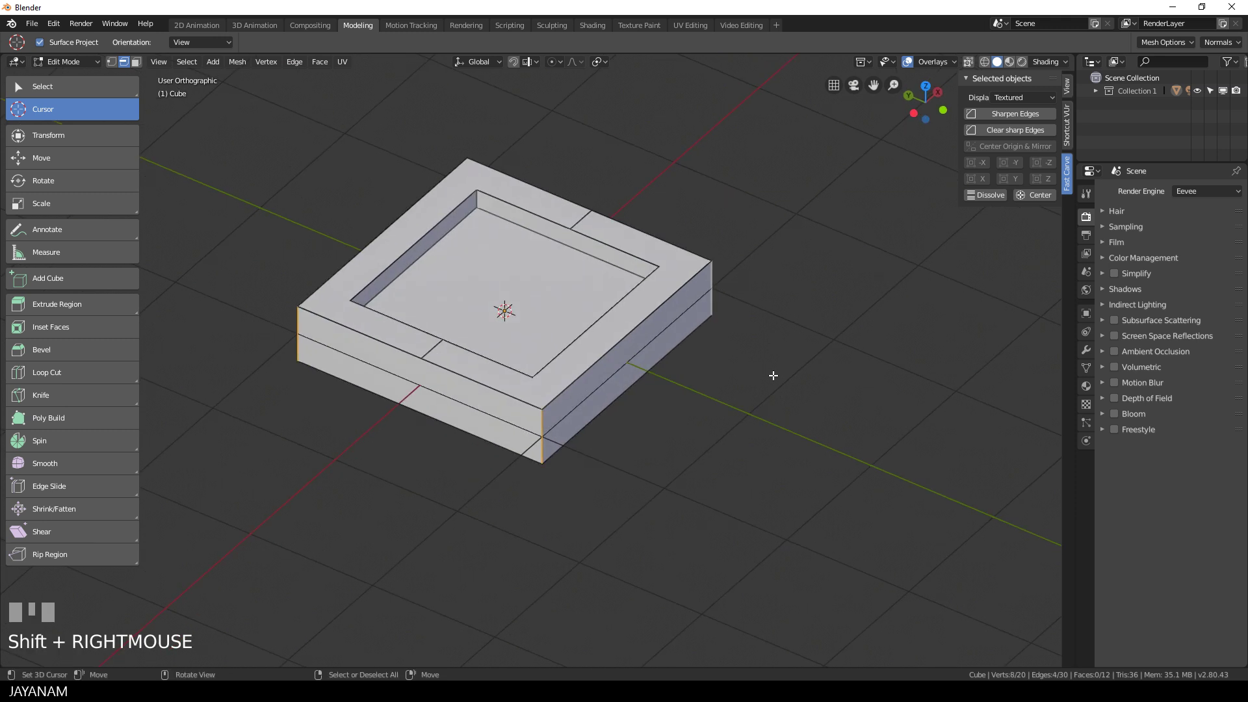
pyautogui.hotkey('ctrl', 'b')
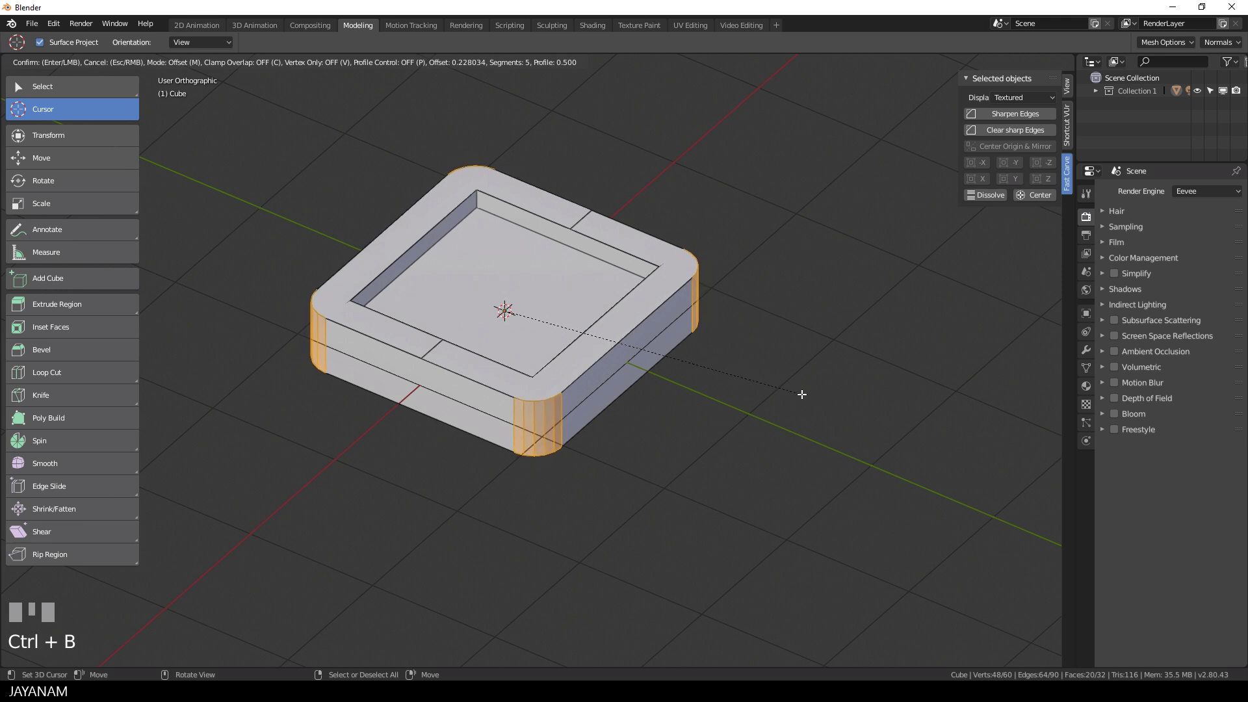
pyautogui.scroll(3, 803, 396)
pyautogui.click(804, 399)
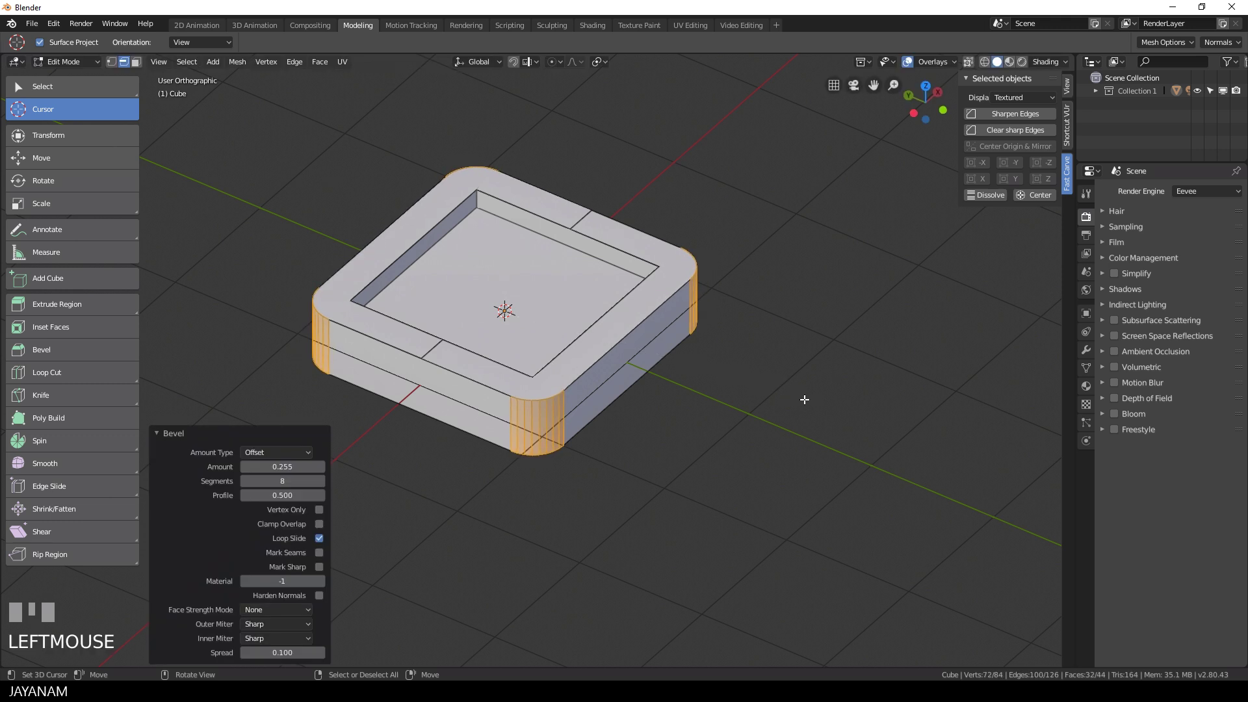
# Bevel the inner cavity's corner edges, then return to Object Mode
pyautogui.moveTo(803, 421); pyautogui.dragTo(582, 294, button='middle')
pyautogui.rightClick(544, 310)
pyautogui.keyDown('shift'); pyautogui.rightClick(557, 301); pyautogui.keyUp('shift')
pyautogui.keyDown('shift'); pyautogui.rightClick(582, 295); pyautogui.keyUp('shift')
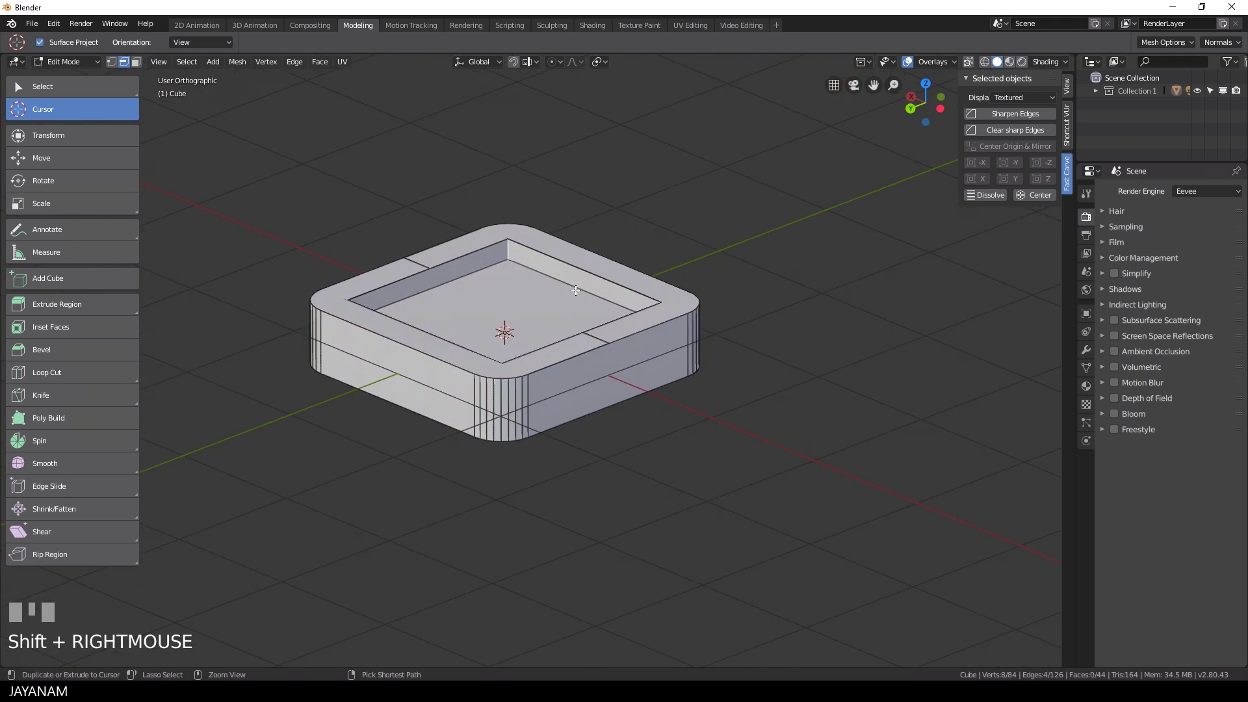
pyautogui.hotkey('ctrl', 'b')
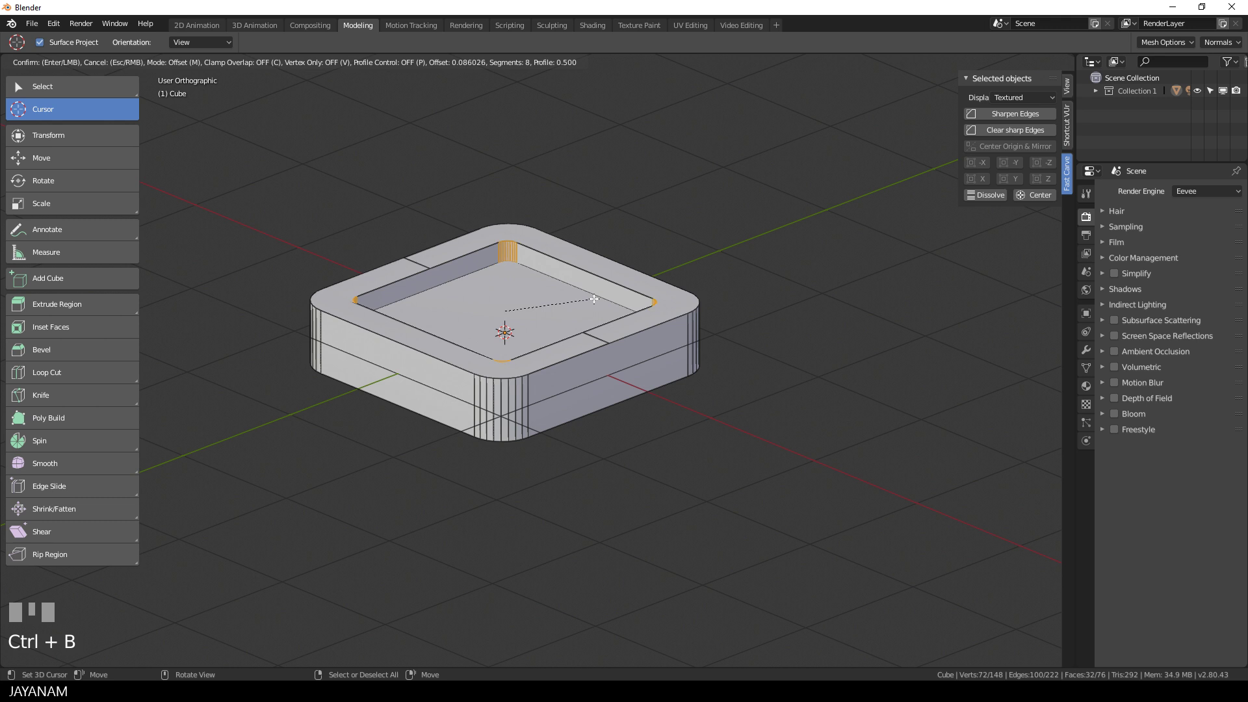
pyautogui.click(594, 299)
pyautogui.scroll(-2, 594, 299)
pyautogui.moveTo(594, 299); pyautogui.dragTo(475, 324, button='middle')
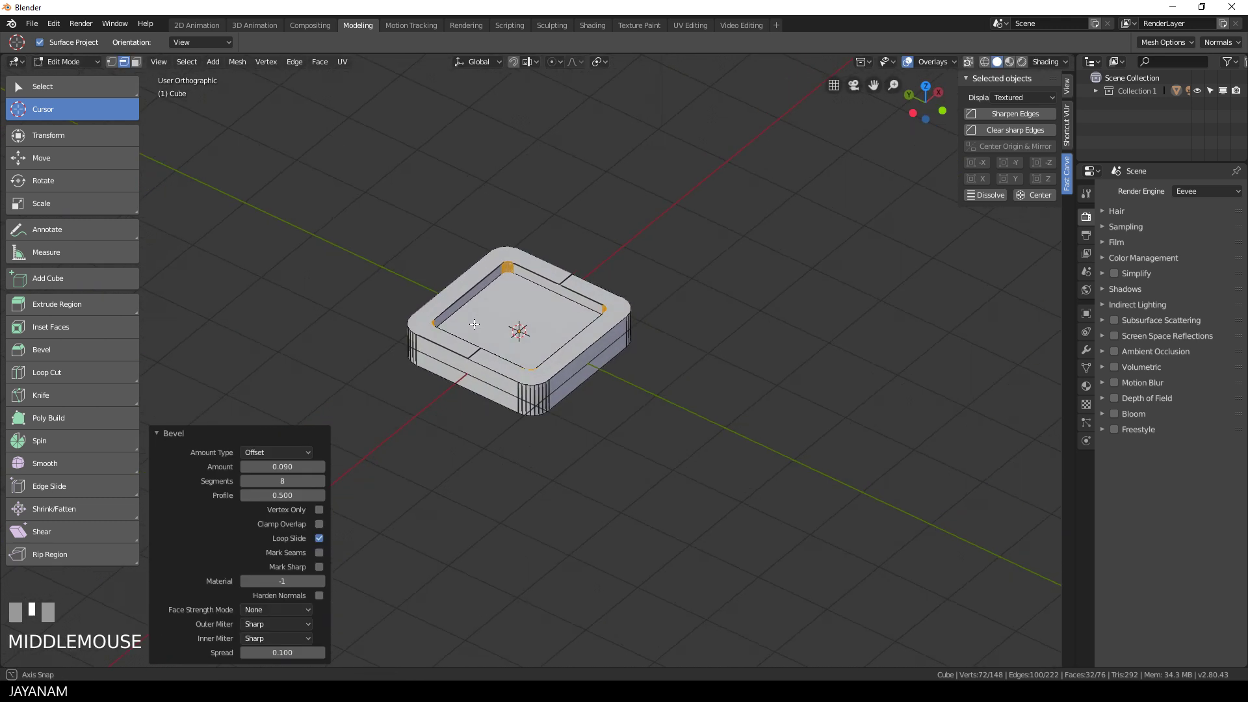
pyautogui.scroll(2, 474, 324)
pyautogui.press('Tab')
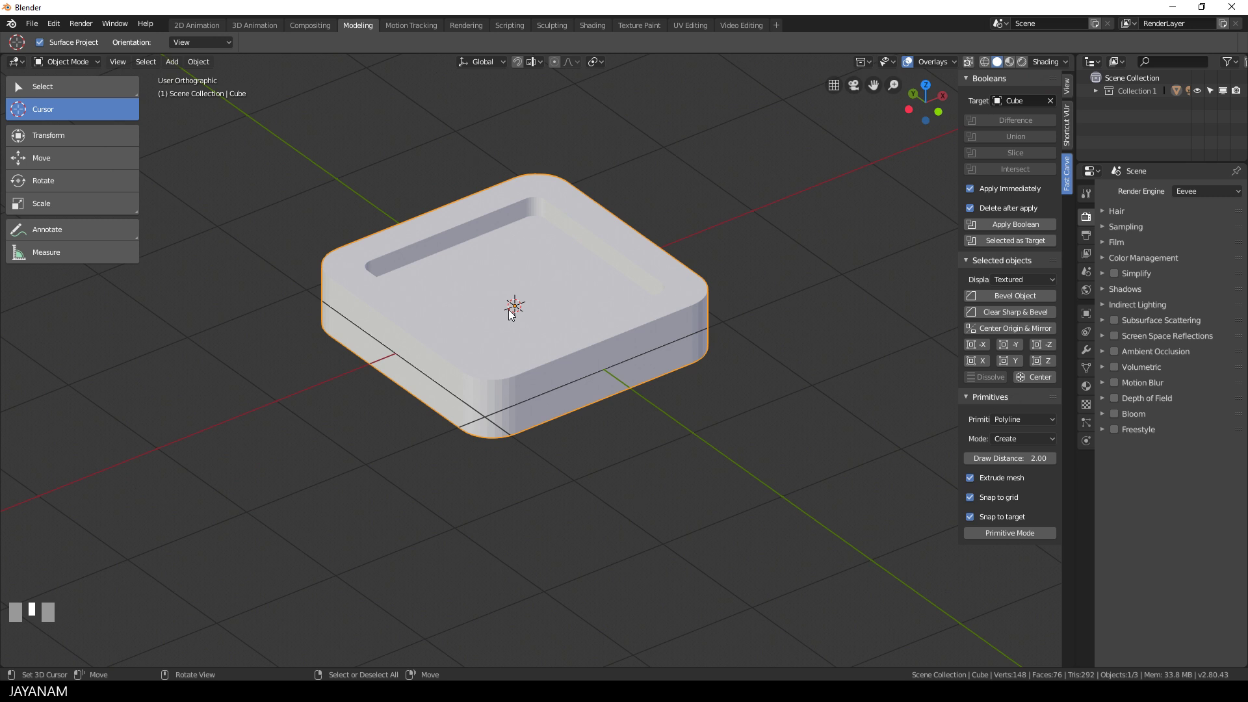
# From a top view, place the 3D cursor at the tray's top-right corner
pyautogui.moveTo(780, 249); pyautogui.dragTo(733, 317, button='middle')
pyautogui.press('KP_5')
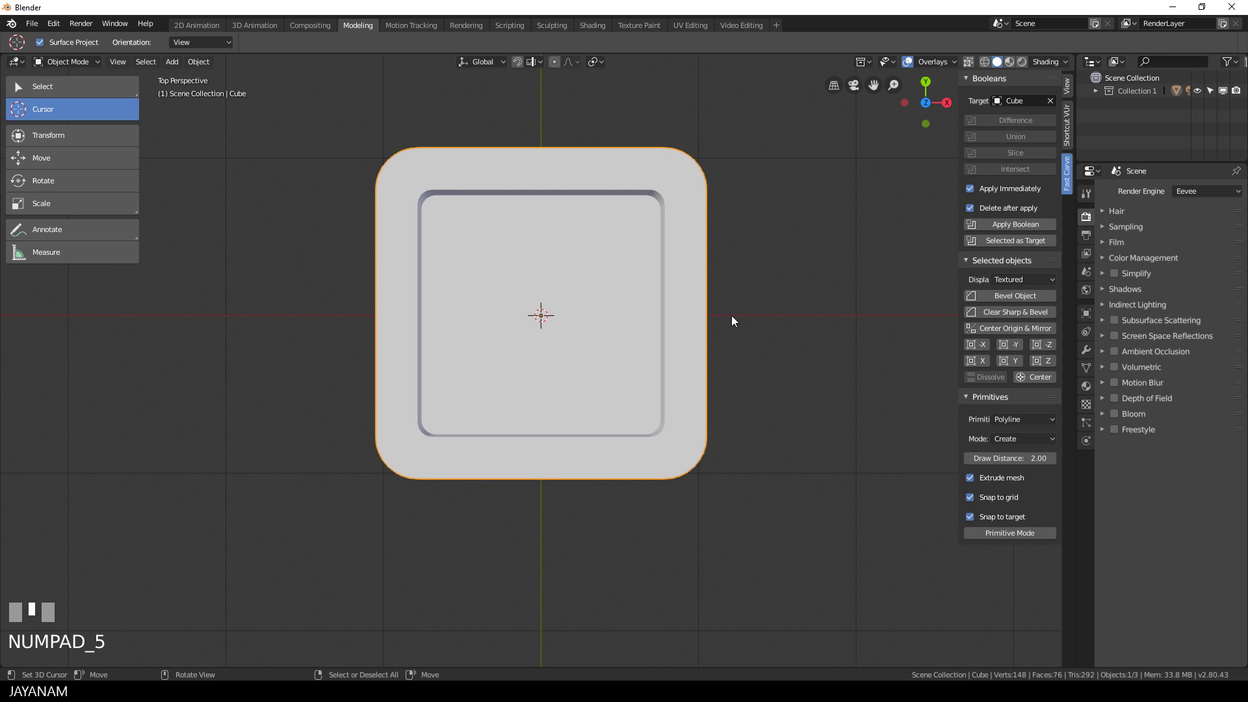
pyautogui.click(679, 180)
pyautogui.scroll(-2, 786, 325)
pyautogui.moveTo(790, 355); pyautogui.dragTo(712, 269, button='middle')
pyautogui.press('Tab')
pyautogui.press('Escape')
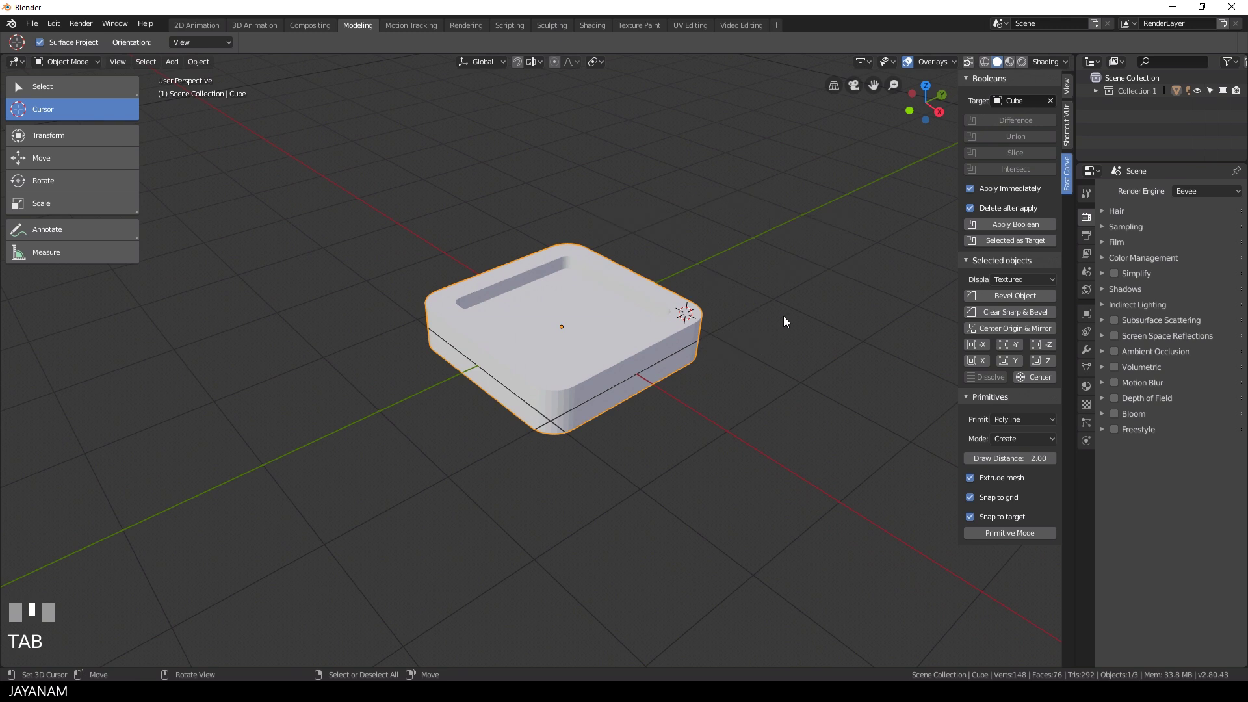
# Add a cylinder at the corner and scale it down to 0.07
pyautogui.hotkey('shift', 'a')
pyautogui.moveTo(784, 318)
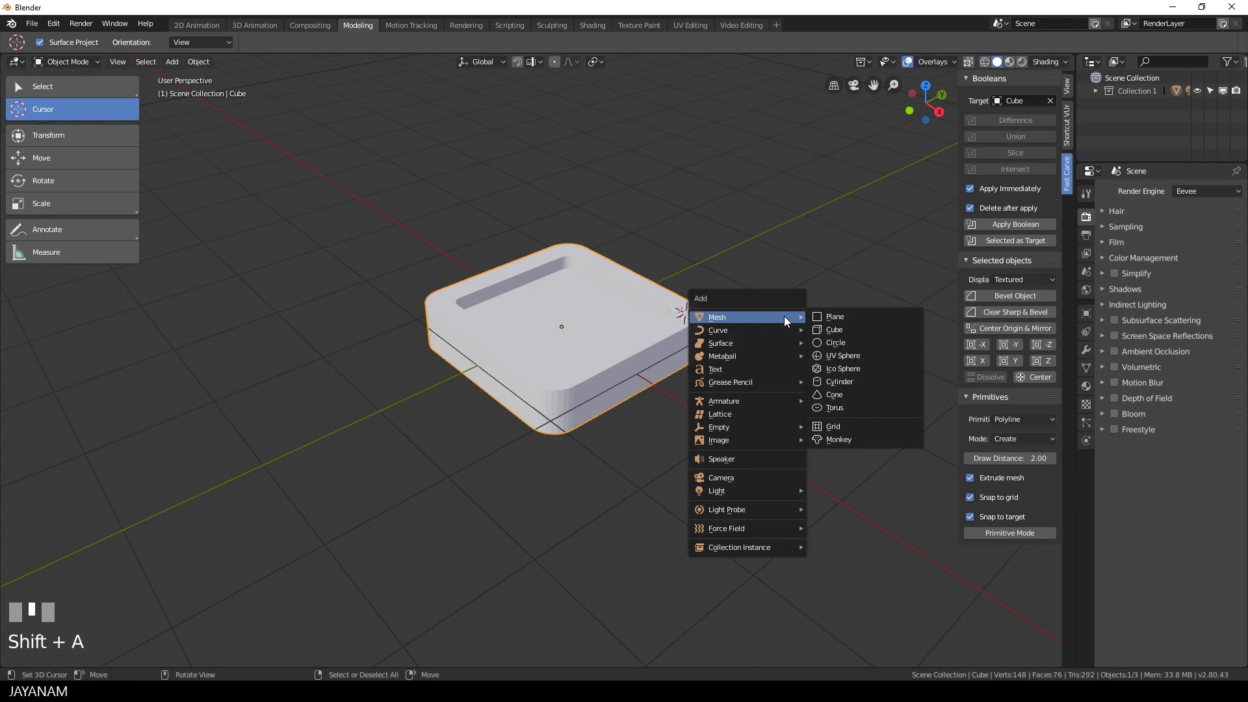
pyautogui.click(862, 380)
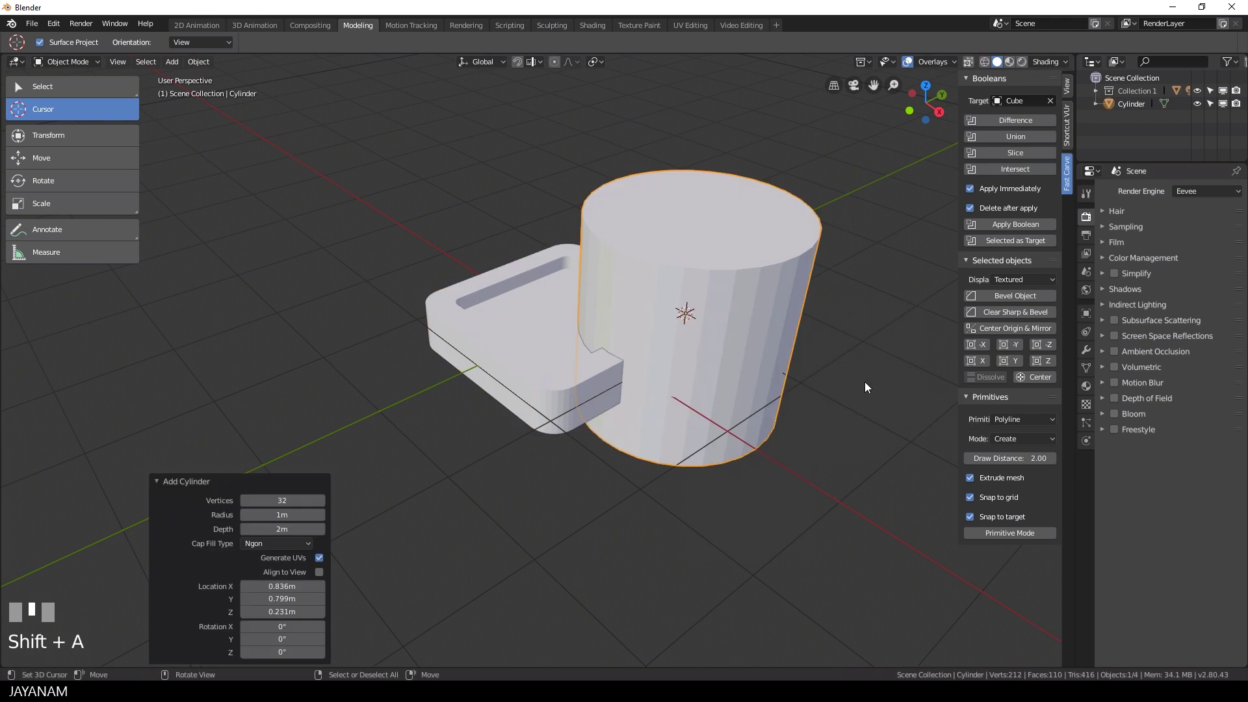
pyautogui.press('s')
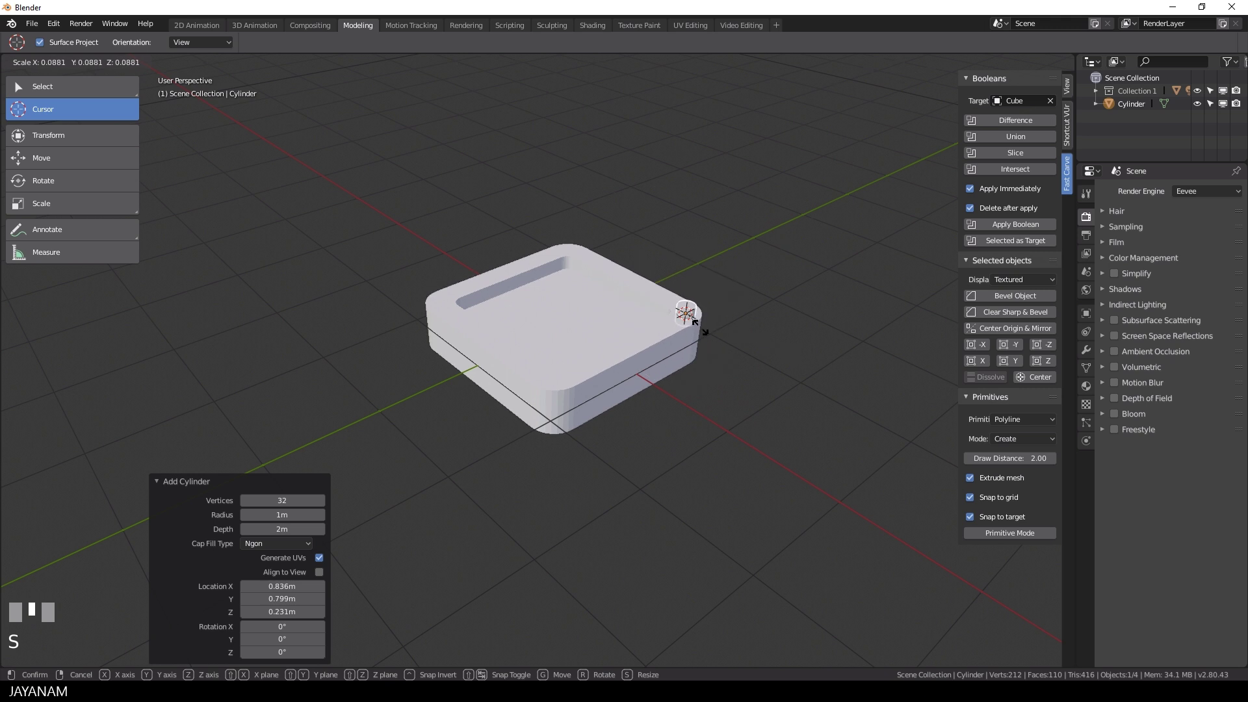
pyautogui.click(702, 325)
pyautogui.moveTo(703, 322); pyautogui.dragTo(814, 367, button='middle')
pyautogui.scroll(3, 754, 357)
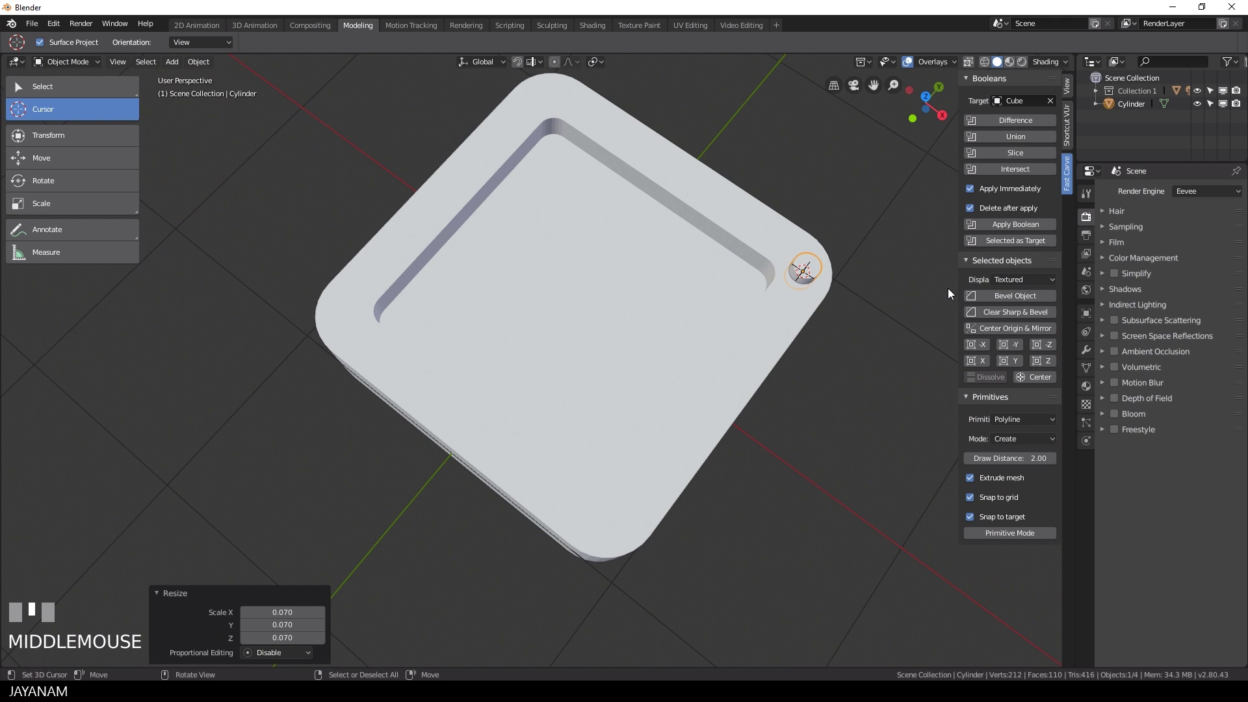
pyautogui.scroll(-2, 810, 391)
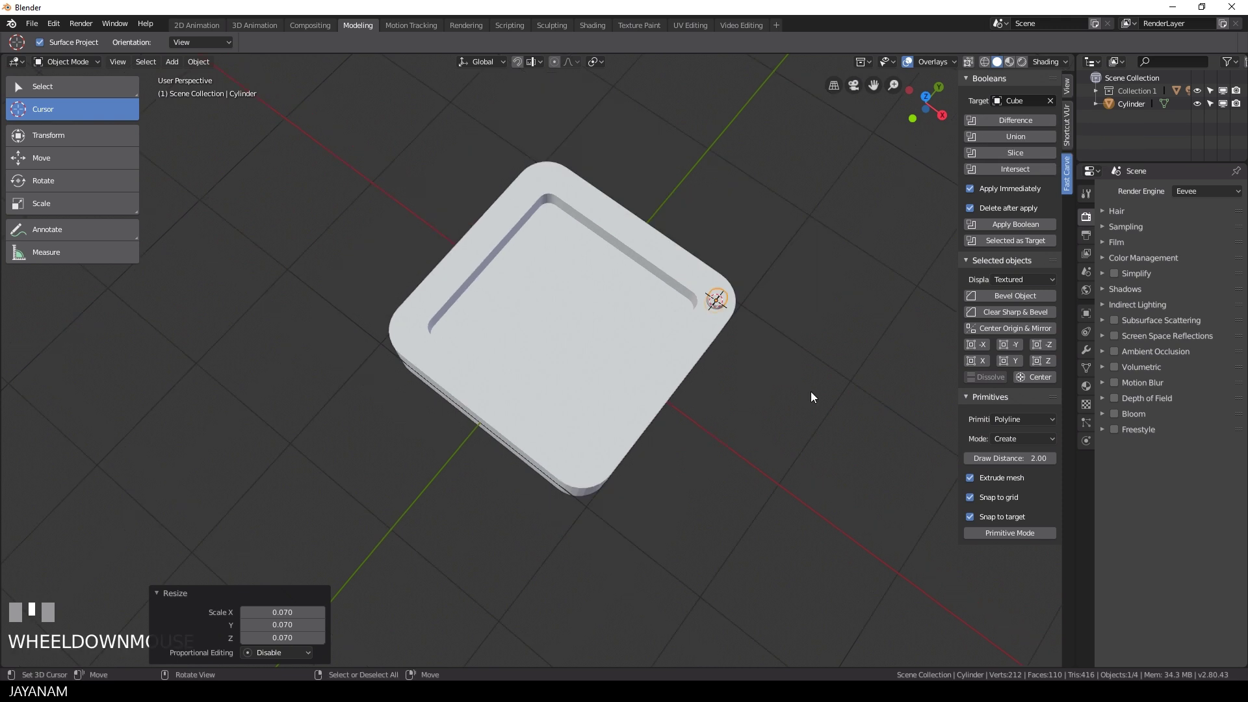
# Cut the cylinder out of the tray with a Boolean Difference and check the mesh
pyautogui.click(1019, 120)
pyautogui.moveTo(825, 307); pyautogui.dragTo(768, 285, button='middle')
pyautogui.press('Tab')
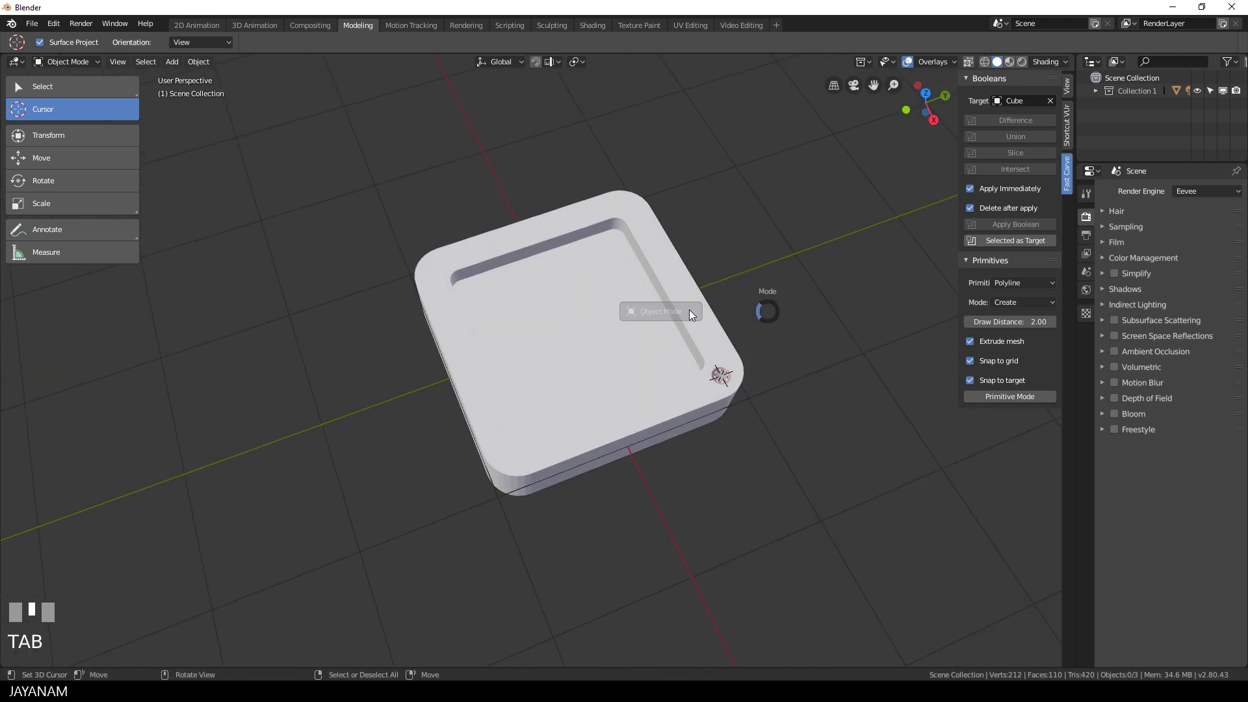
pyautogui.moveTo(688, 310); pyautogui.dragTo(619, 339, button='middle')
pyautogui.press('Tab')
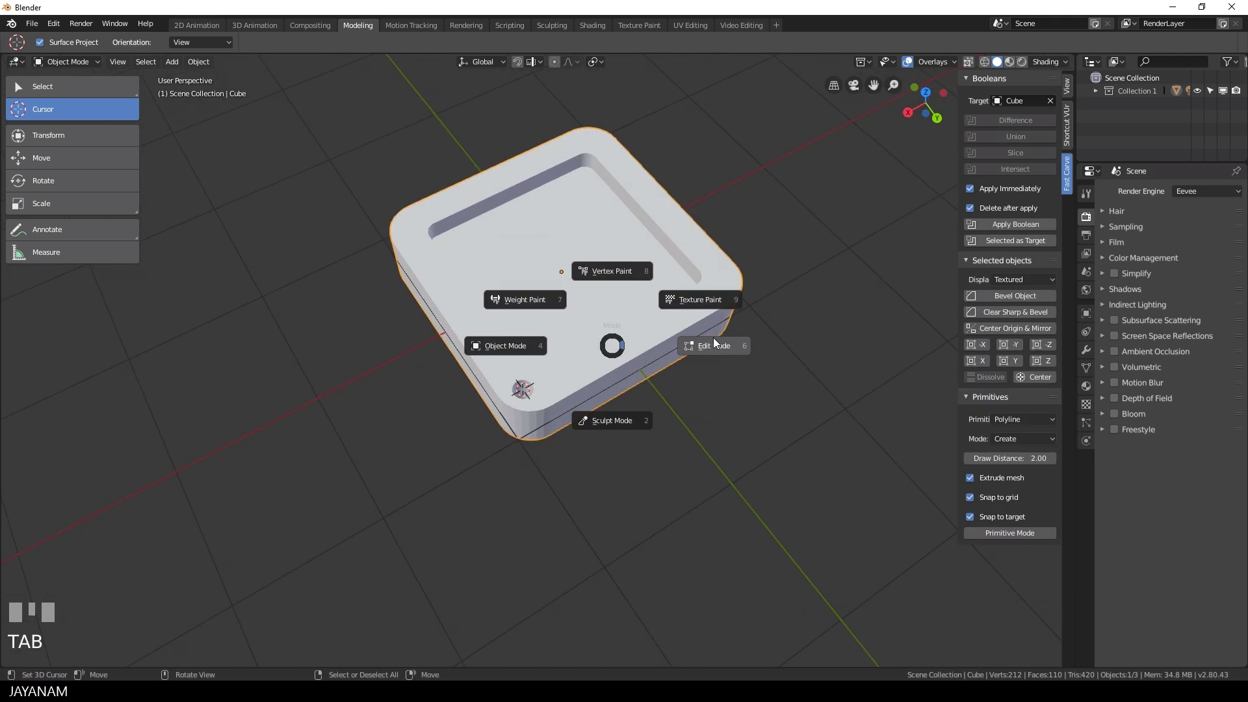
pyautogui.click(712, 337)
pyautogui.scroll(3, 587, 231)
pyautogui.press('a')
pyautogui.press('a')
pyautogui.moveTo(689, 349); pyautogui.dragTo(572, 267, button='middle')
pyautogui.press('Tab')
# Apply Bevel Object to all tray edges with a 0.01 m width
pyautogui.click(1016, 295)
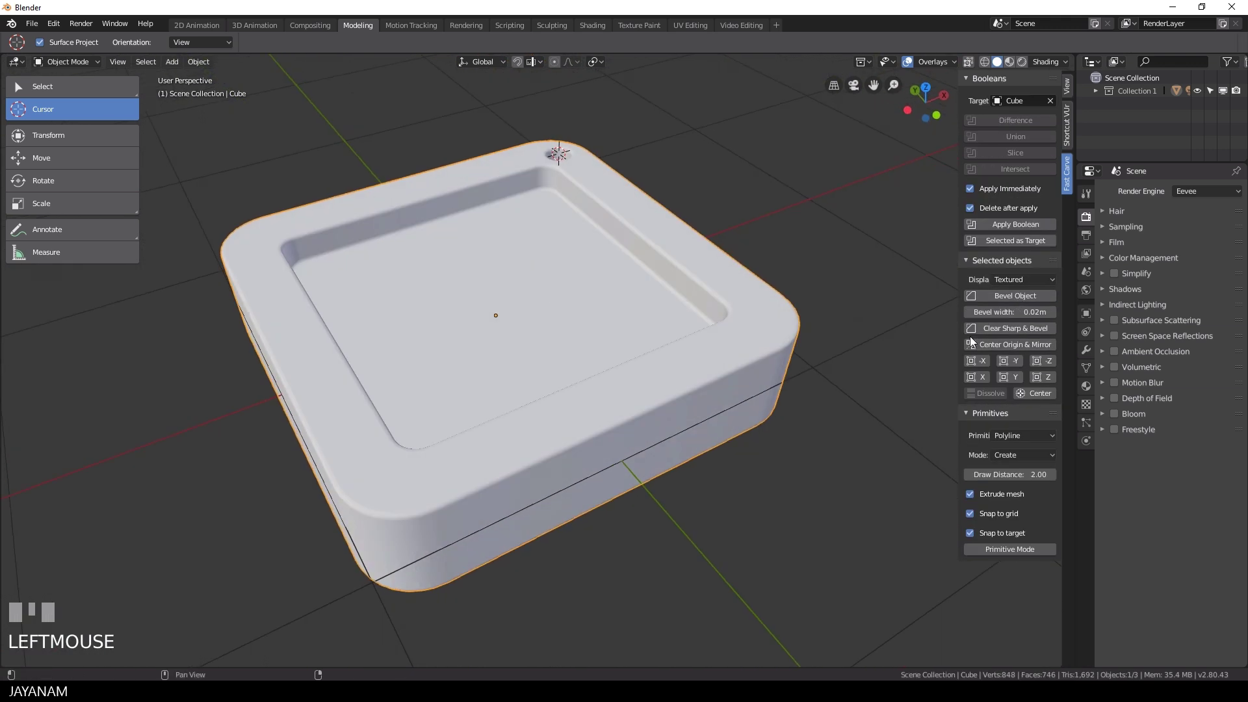
pyautogui.moveTo(1011, 312); pyautogui.dragTo(994, 312)
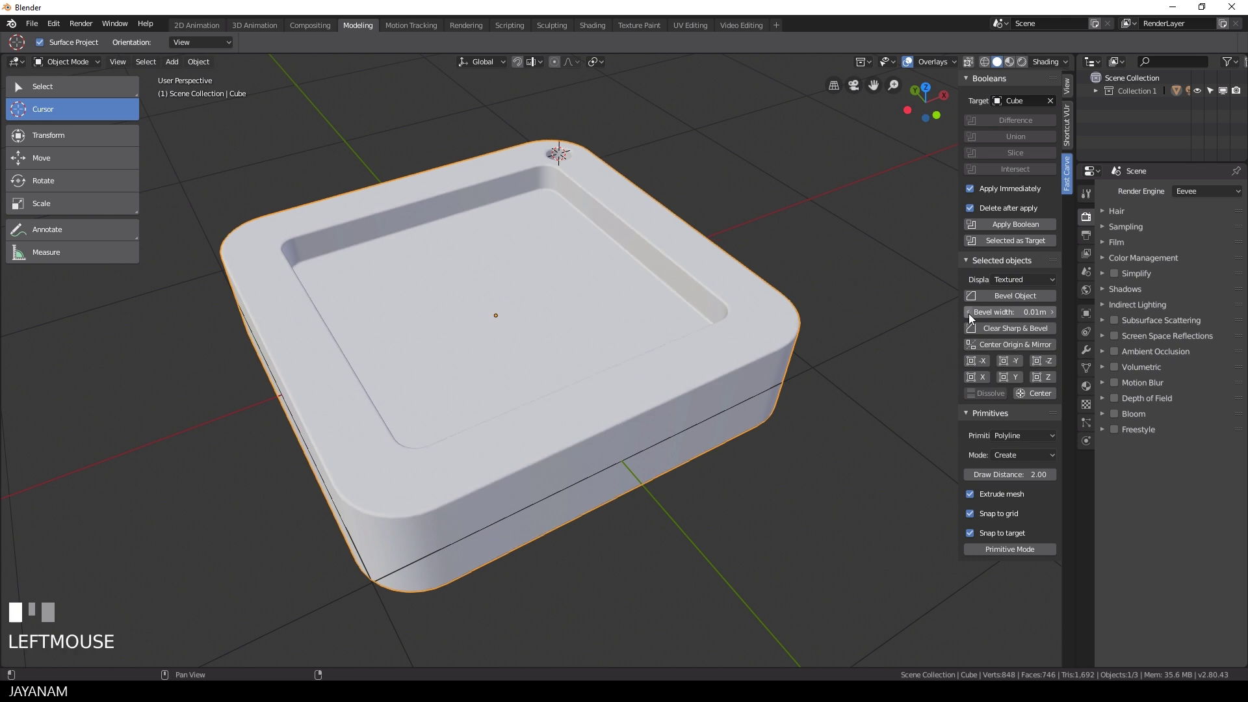
pyautogui.moveTo(910, 253); pyautogui.dragTo(777, 232, button='middle')
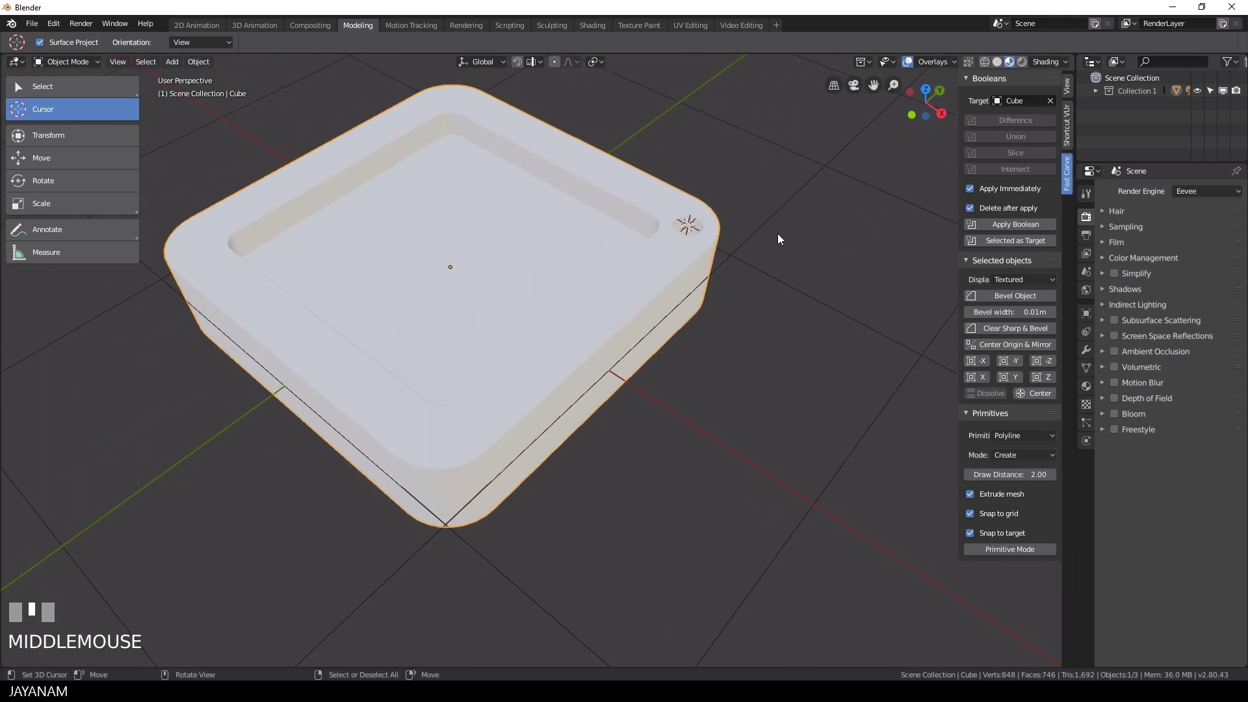
# Symmetrize the hole across X and Y into all four corners and hide overlays
pyautogui.click(973, 360)
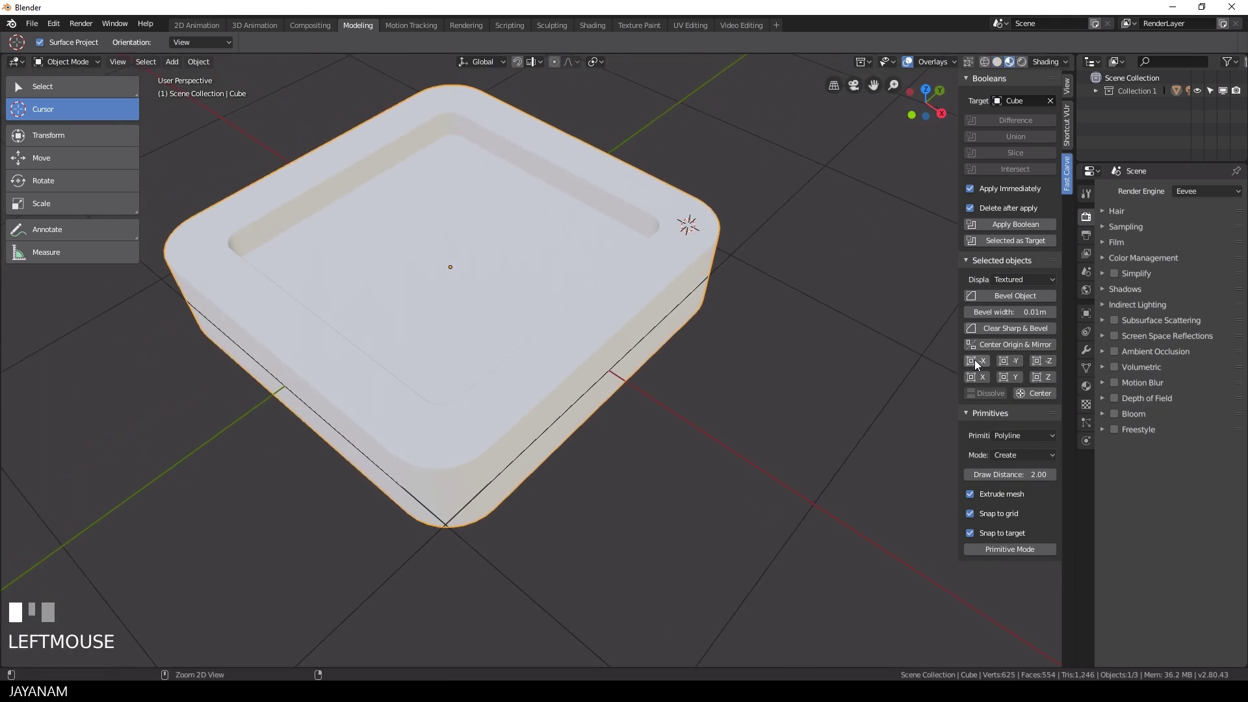
pyautogui.hotkey('ctrl', 'z')
pyautogui.click(977, 377)
pyautogui.click(1008, 377)
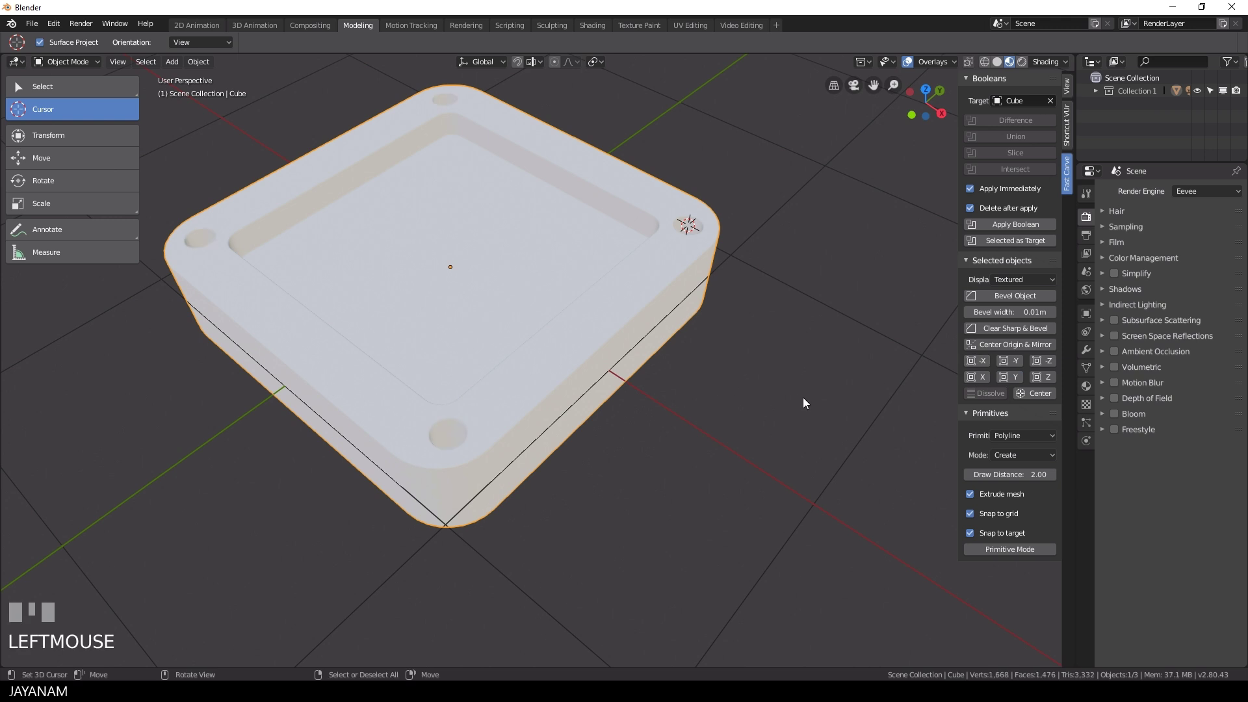
pyautogui.moveTo(802, 396); pyautogui.dragTo(956, 384, button='middle')
pyautogui.scroll(-2, 945, 214)
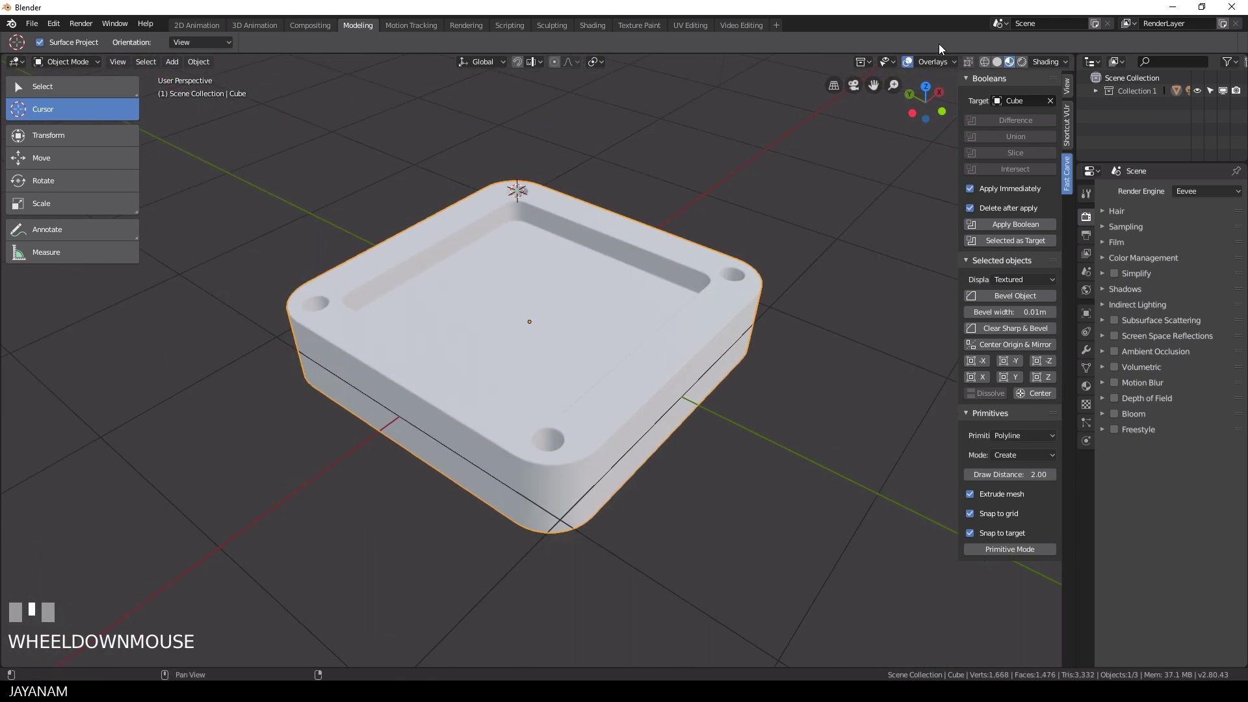
pyautogui.click(907, 61)
pyautogui.moveTo(868, 182); pyautogui.dragTo(869, 221, button='middle')
# Select the midline edge loop over the rim and cavity floor, dissolve it, and exit Edit Mode
pyautogui.scroll(-1, 863, 229)
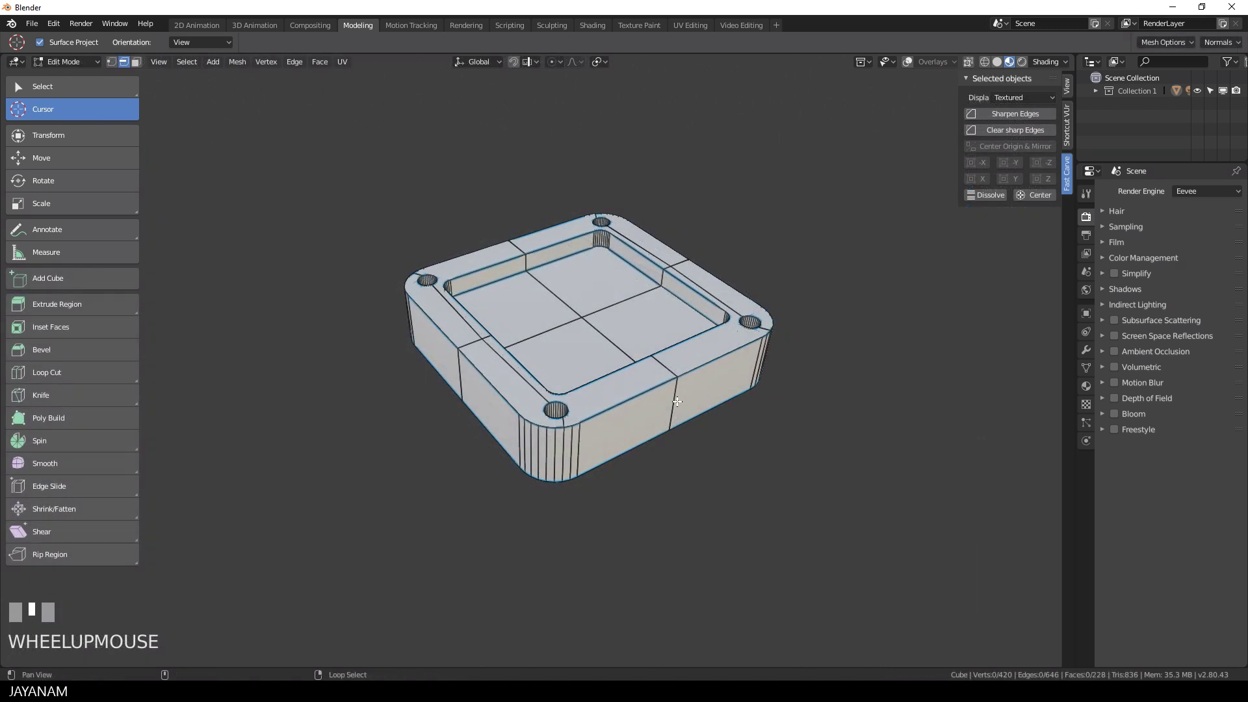
pyautogui.keyDown('alt'); pyautogui.keyDown('shift'); pyautogui.rightClick(673, 403); pyautogui.keyUp('shift'); pyautogui.keyUp('alt')
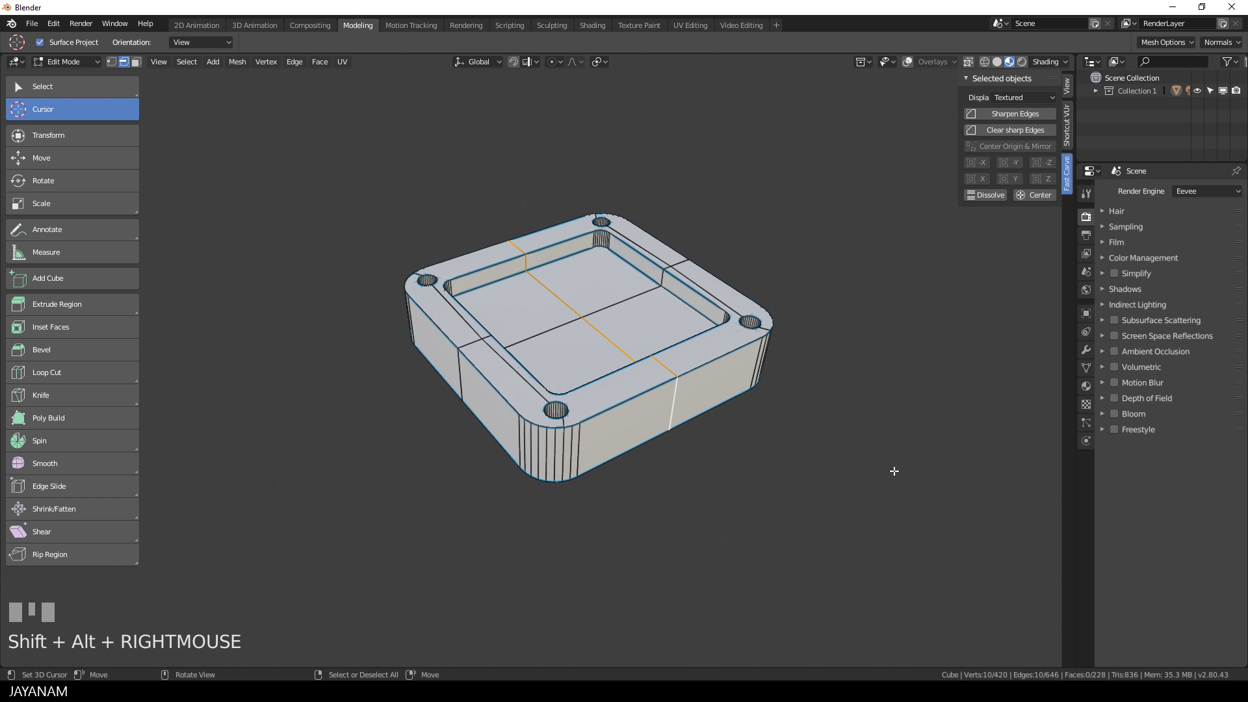
pyautogui.click(986, 194)
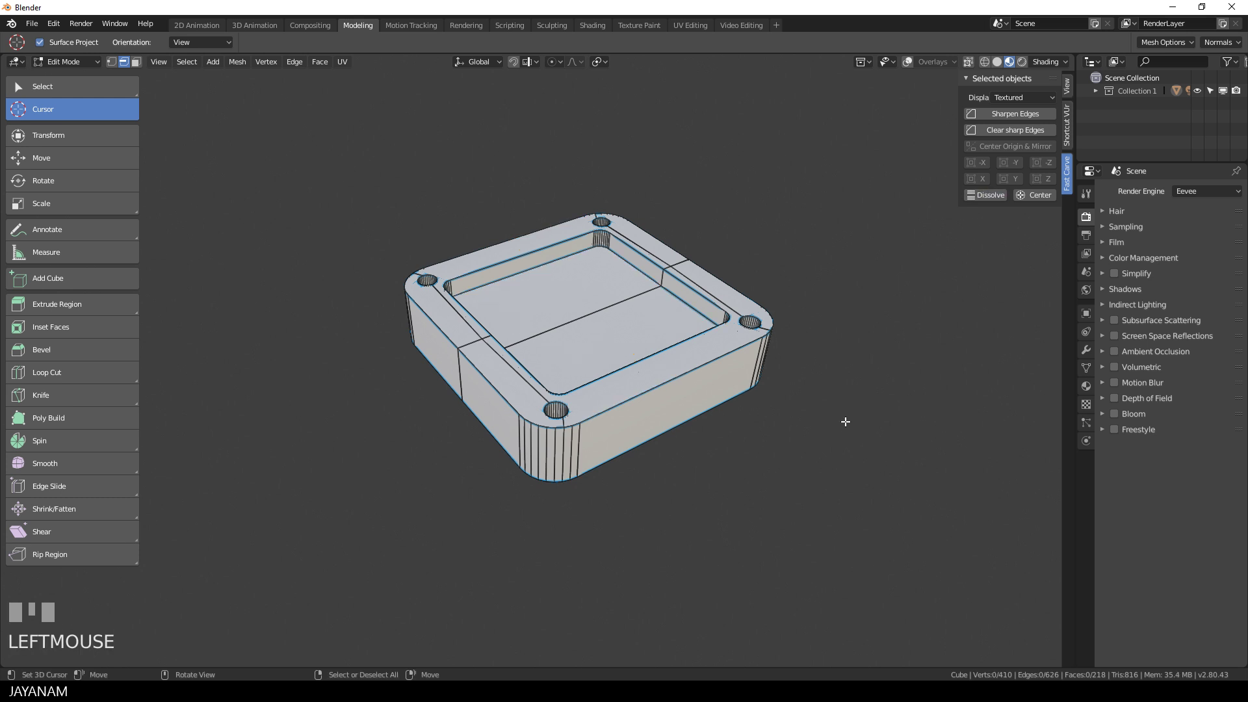
pyautogui.press('Tab')
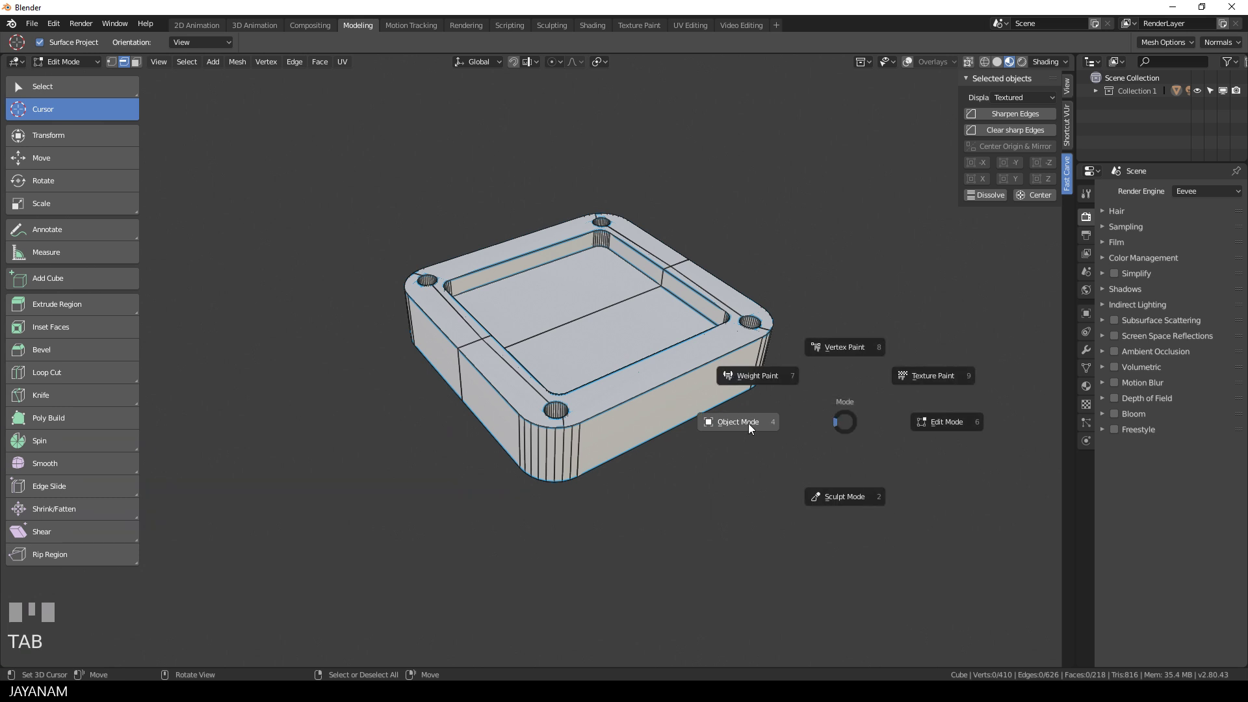